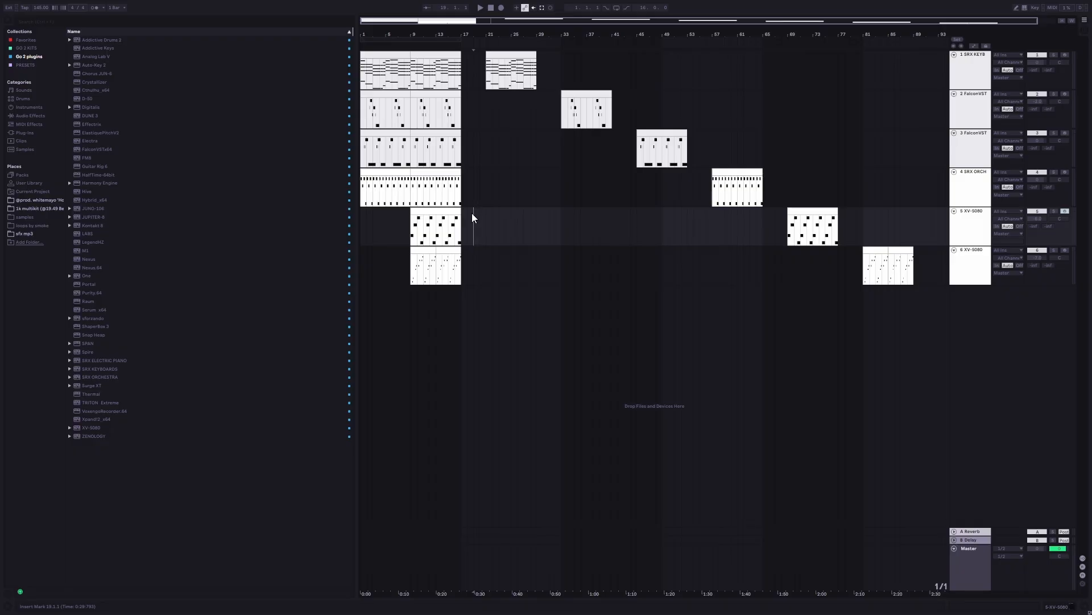
Step: Highlight the main loop from bar 1 to bar 17 across all six tracks
{"action": "left_click", "coordinate": [790, 122]}
{"action": "left_click", "coordinate": [850, 77]}
{"action": "left_click", "coordinate": [800, 268]}
{"action": "left_click", "coordinate": [569, 240]}
{"action": "left_click_drag", "start_coordinate": [362, 78], "coordinate": [464, 276]}
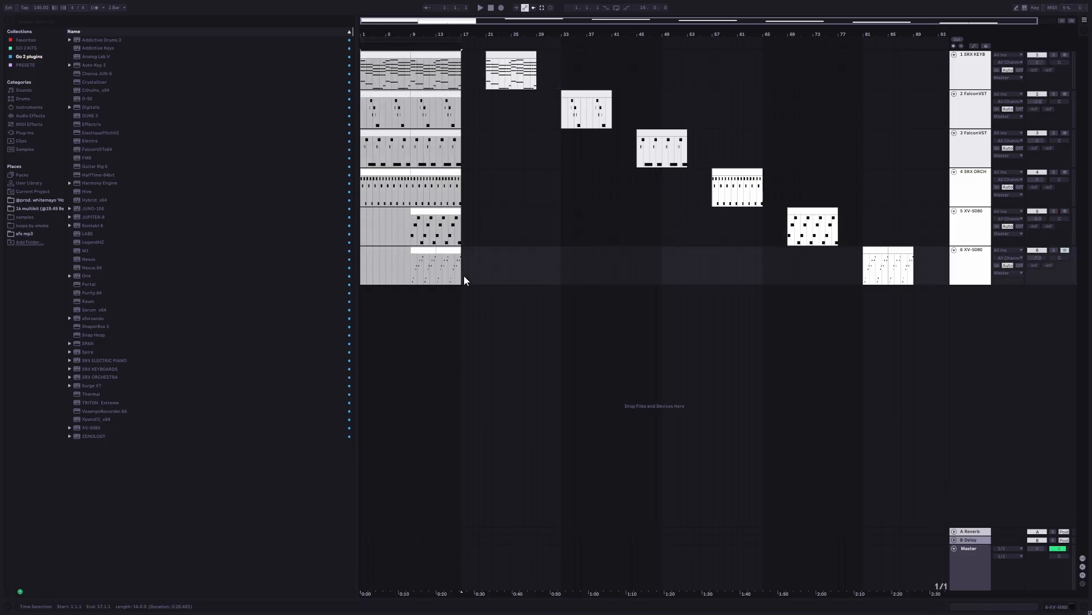
Step: View the notes of the first SRX Keyboards clip and return to the full arrangement
{"action": "left_click", "coordinate": [386, 74]}
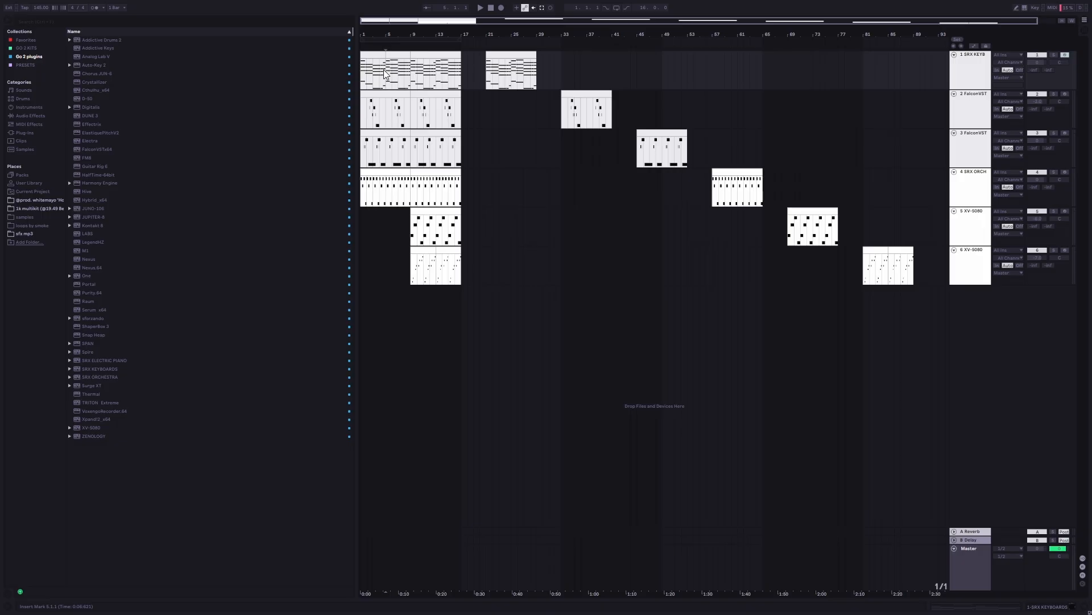
{"action": "double_click", "coordinate": [377, 54]}
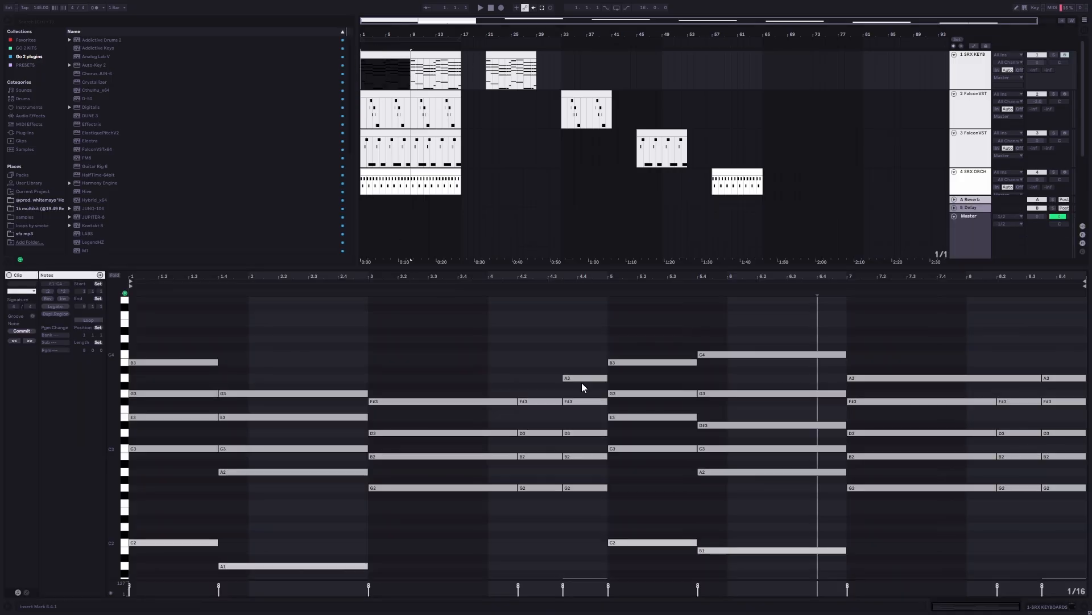
{"action": "left_click", "coordinate": [1085, 607]}
{"action": "left_click", "coordinate": [386, 72]}
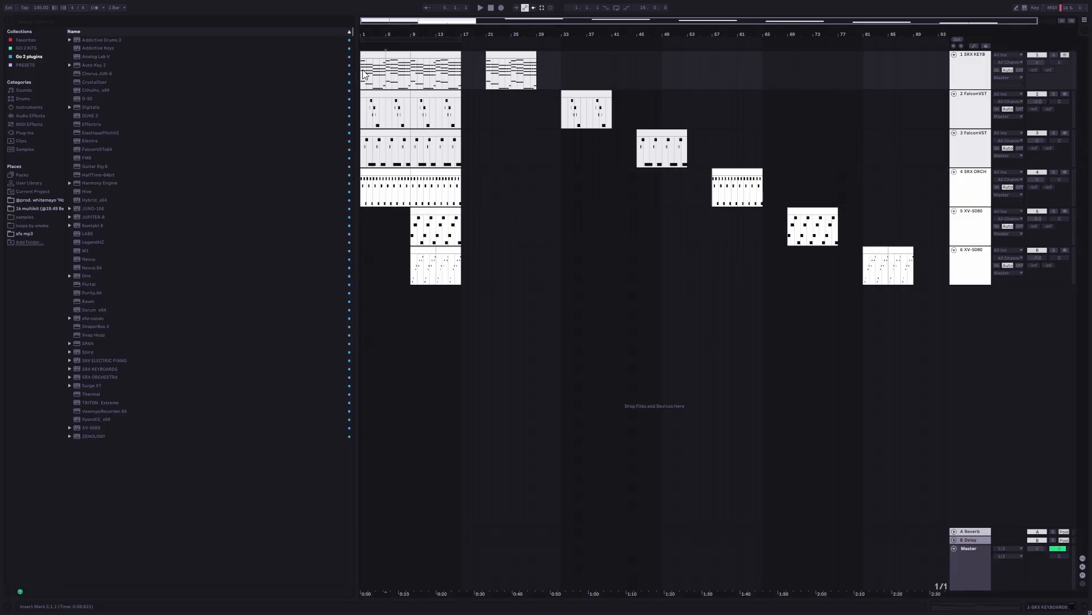
Step: Solo the SRX Keyboards track and play it from the start while viewing the instrument's loaded patch
{"action": "key", "text": "s"}
{"action": "key", "text": "space"}
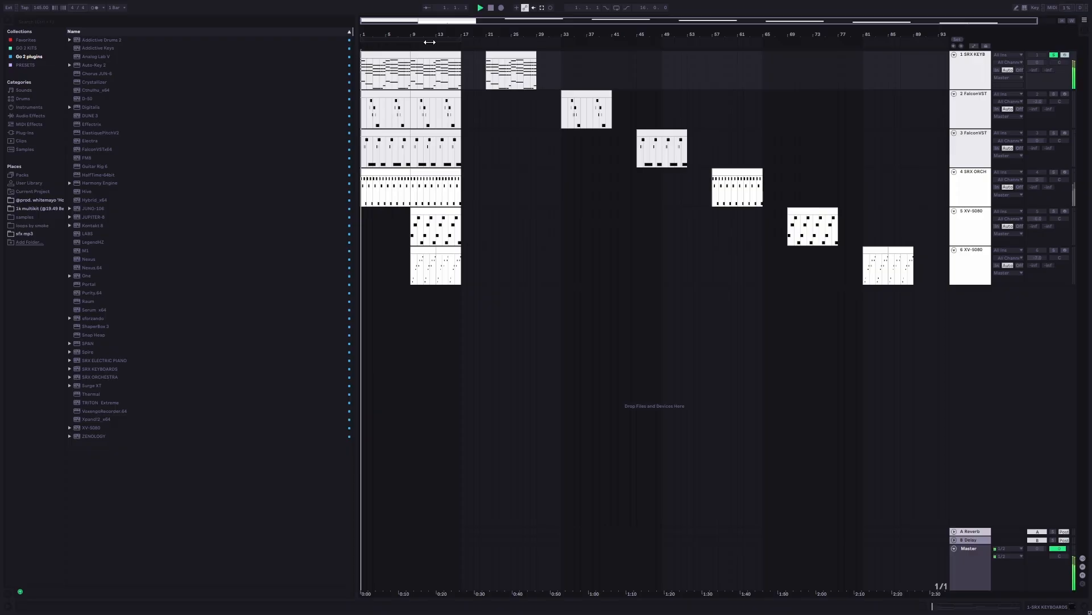
{"action": "left_click", "coordinate": [1044, 608]}
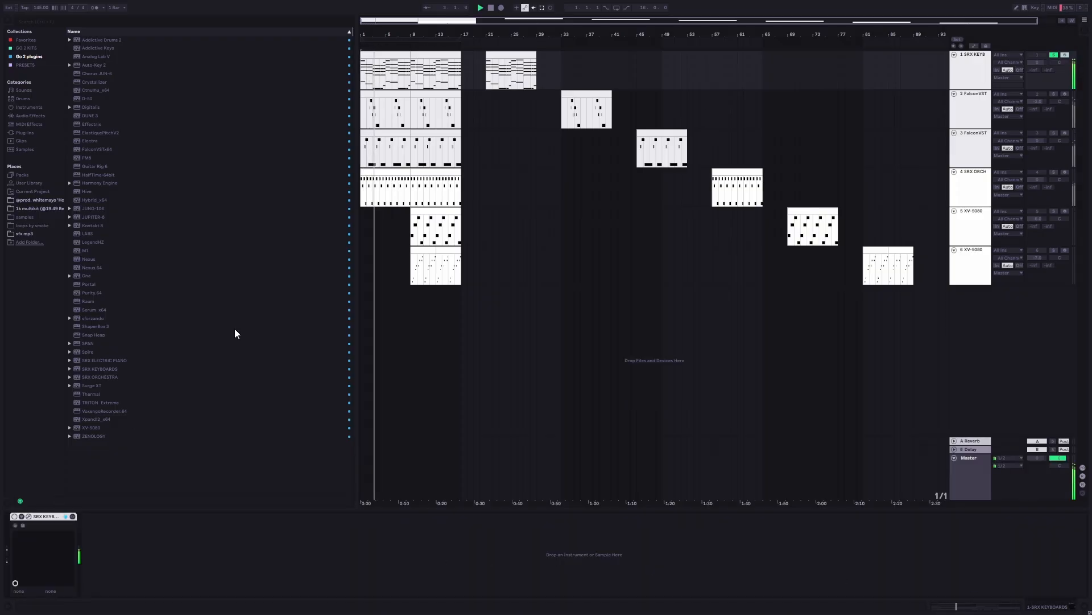
{"action": "left_click", "coordinate": [28, 516]}
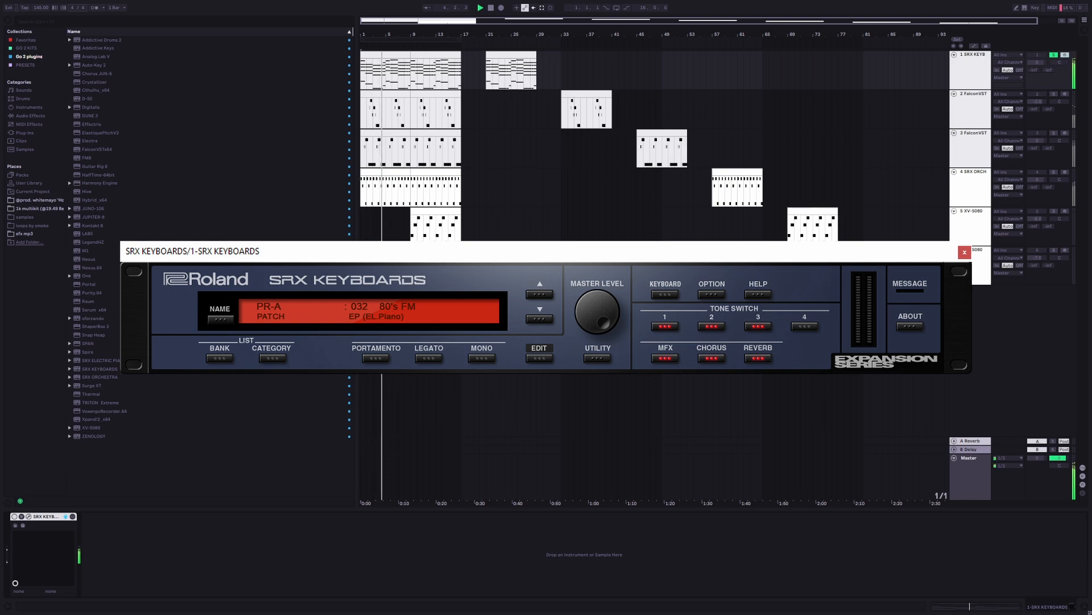
{"action": "key", "text": "Escape"}
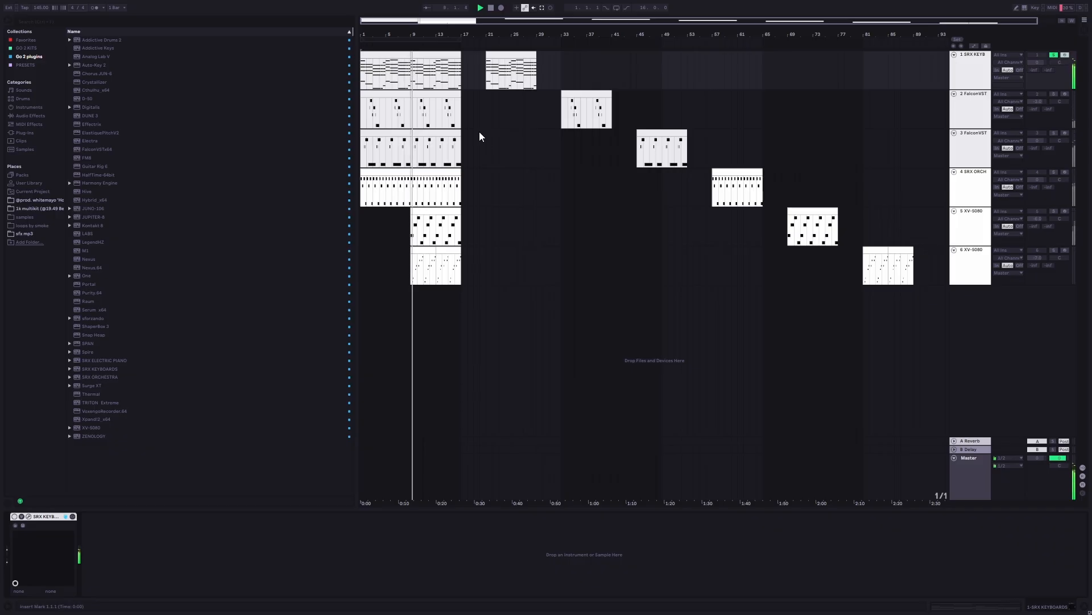
{"action": "key", "text": "space"}
Step: Open the first SRX Keyboards clip's notes and select the whole opening chord
{"action": "left_click", "coordinate": [375, 84]}
{"action": "left_click", "coordinate": [364, 122]}
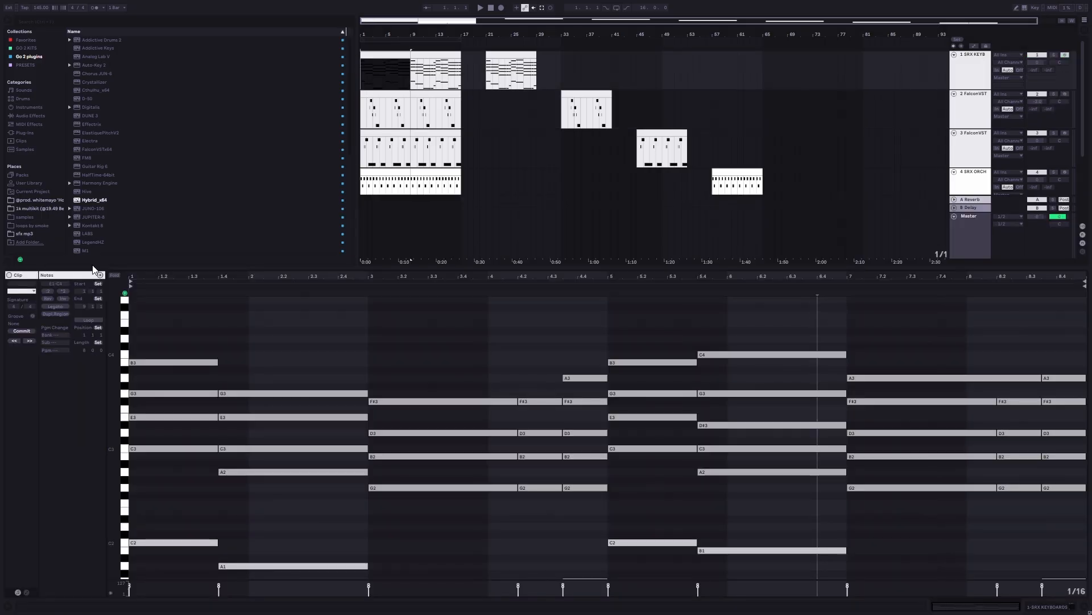
{"action": "scroll", "coordinate": [443, 422], "scroll_direction": "down", "scroll_amount": 3}
{"action": "scroll", "coordinate": [443, 422], "scroll_direction": "down", "scroll_amount": 2}
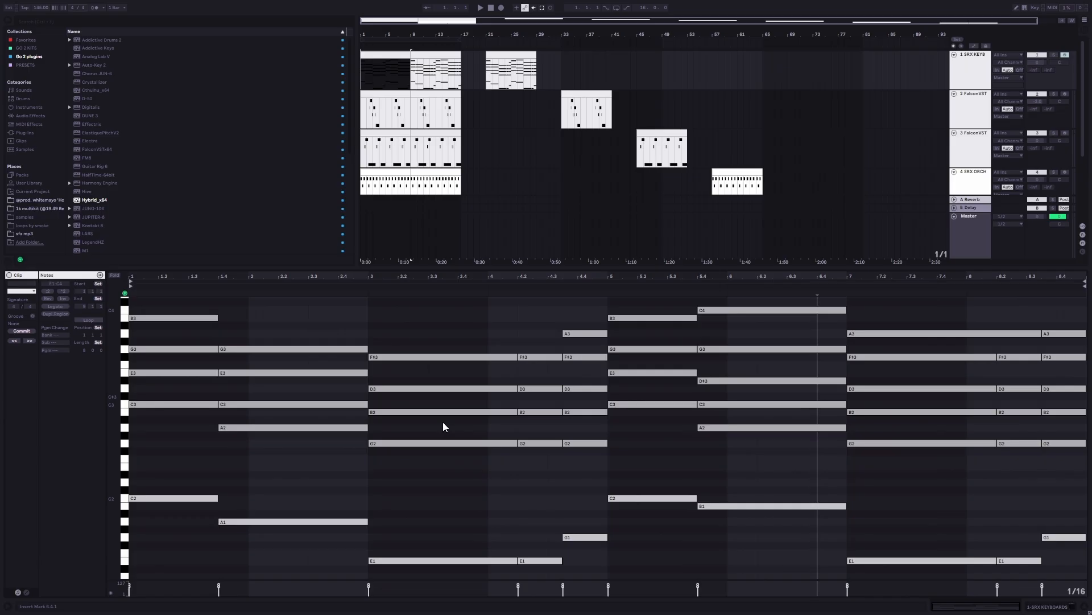
{"action": "left_click_drag", "start_coordinate": [152, 546], "coordinate": [163, 275]}
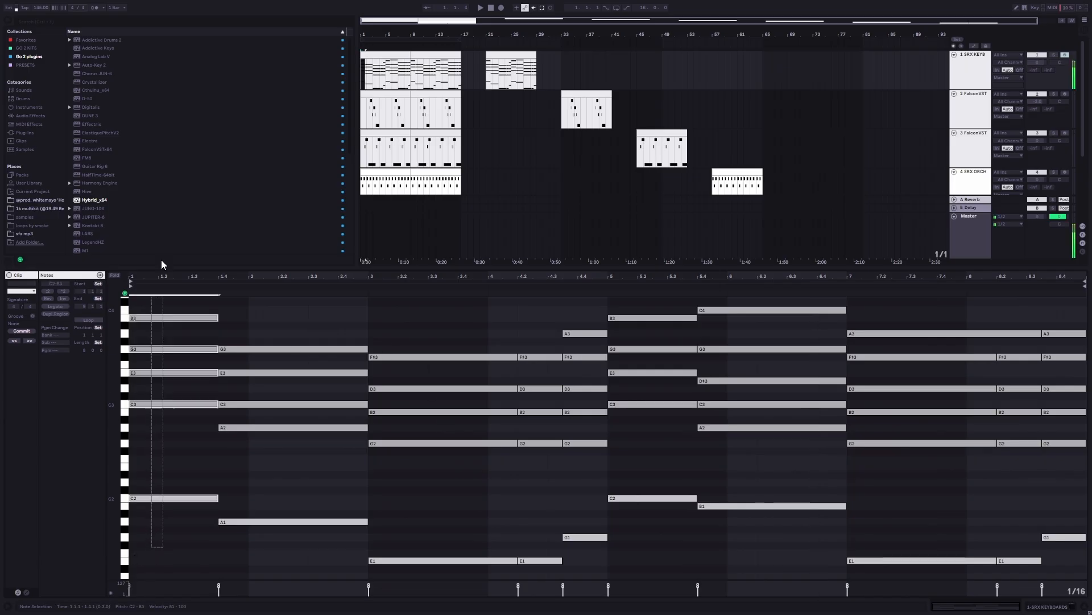
Step: Solo the SRX Keyboards track and play its chord progression from bar 1
{"action": "left_click", "coordinate": [360, 74]}
{"action": "key", "text": "space"}
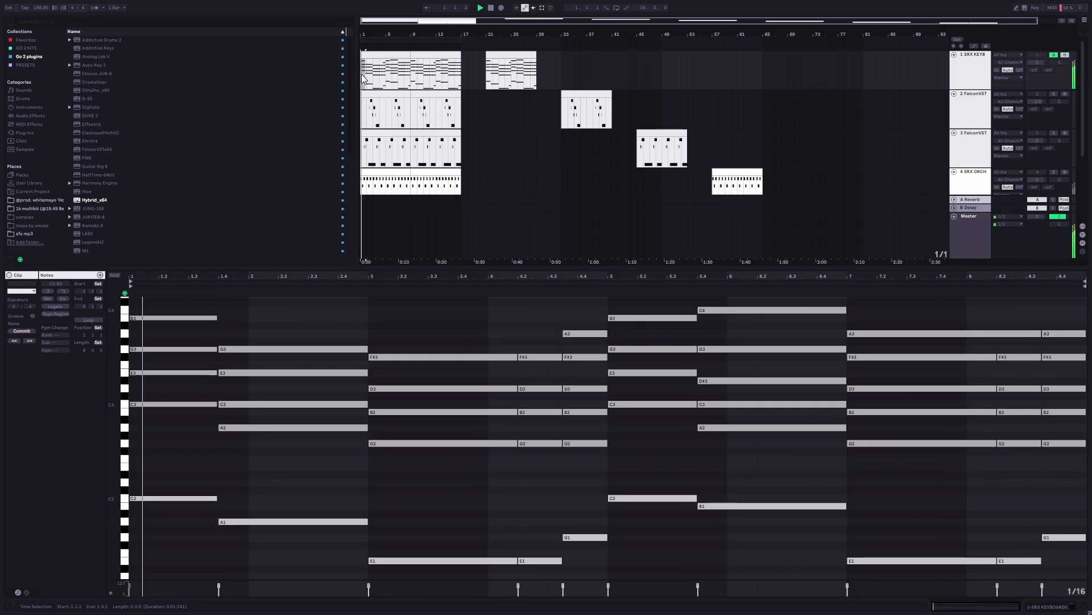
{"action": "left_click", "coordinate": [264, 316]}
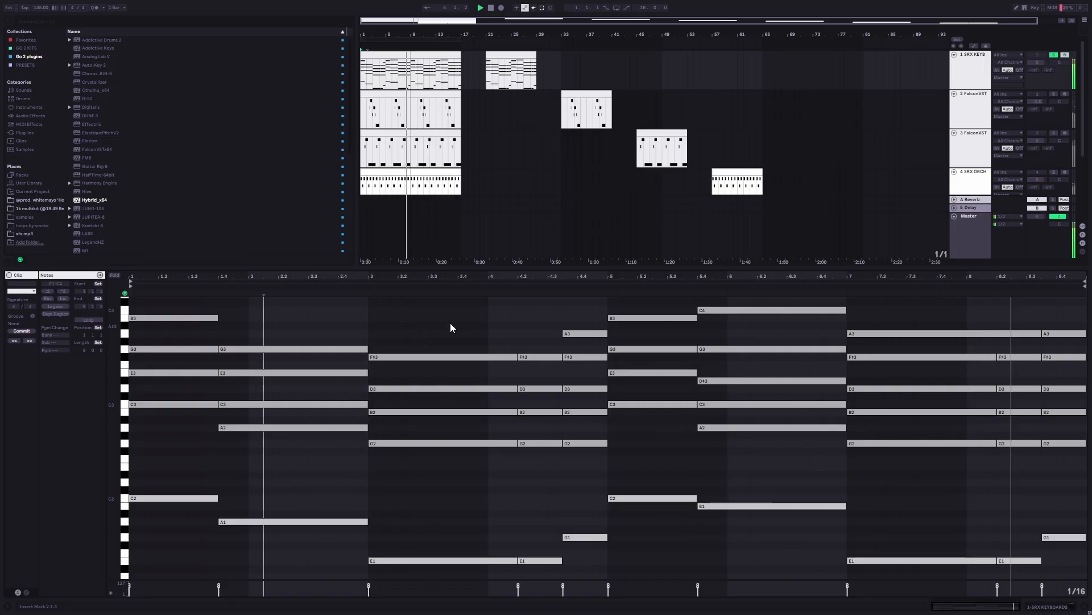
{"action": "key", "text": "space"}
{"action": "left_click", "coordinate": [460, 478]}
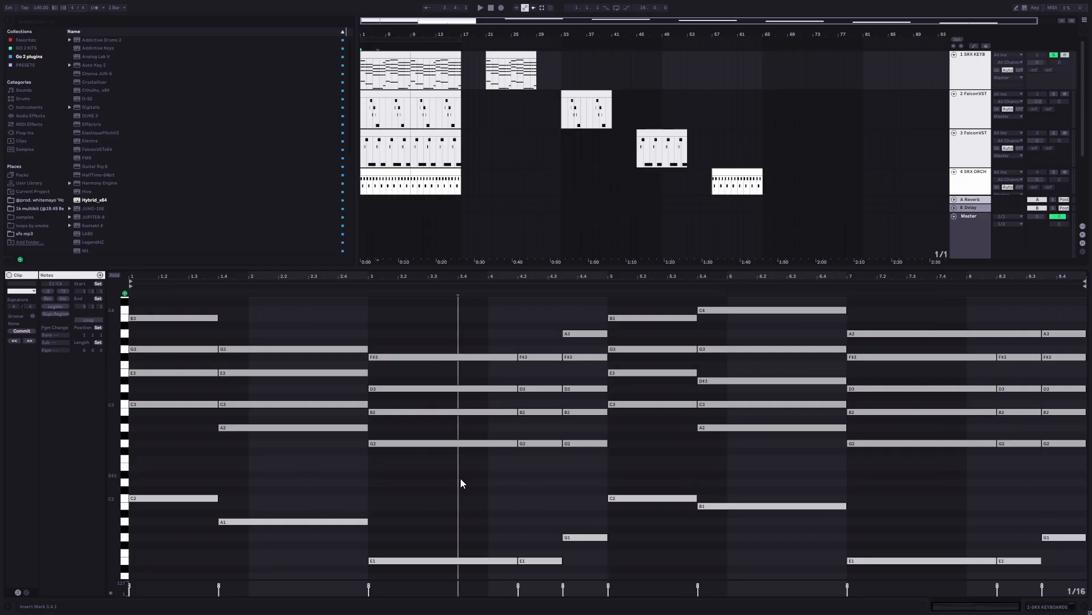
Step: Point out the low bass notes across the clip and the A2 chord note by selecting them
{"action": "left_click_drag", "start_coordinate": [162, 481], "coordinate": [1081, 575]}
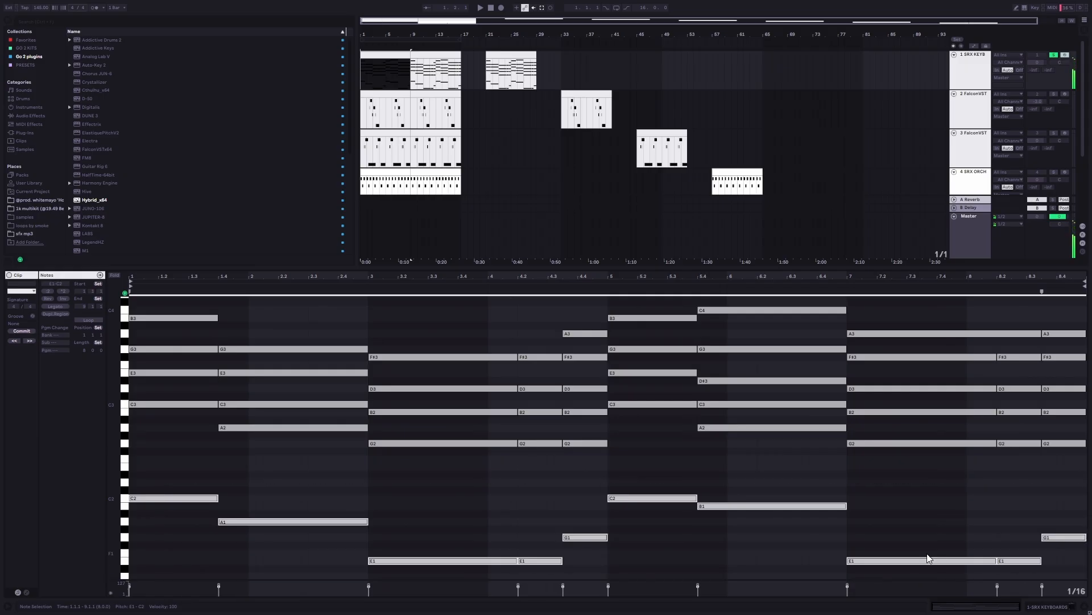
{"action": "left_click", "coordinate": [915, 517]}
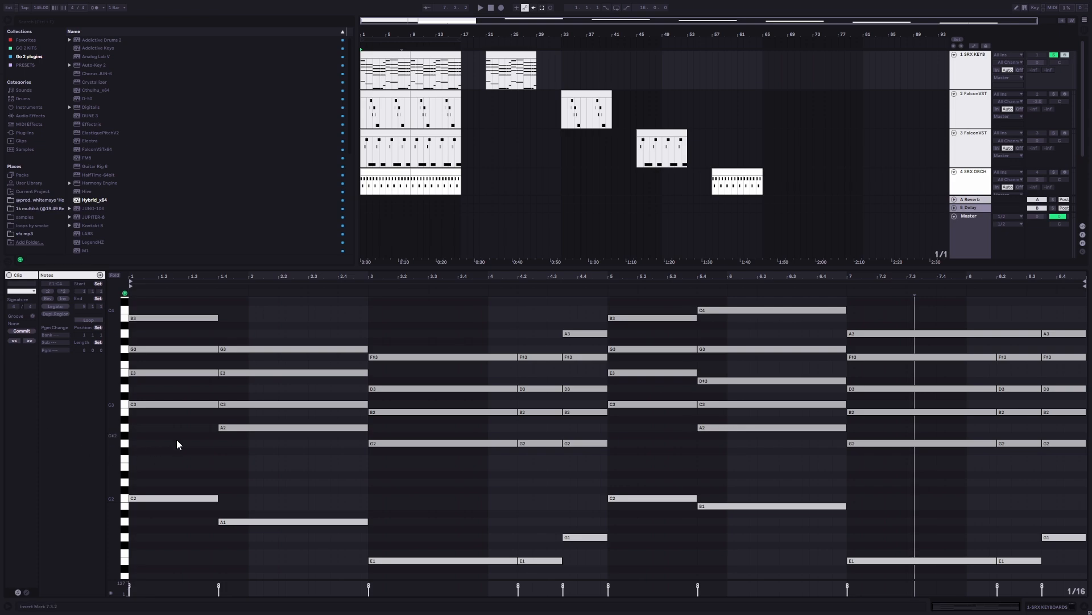
{"action": "left_click", "coordinate": [239, 427]}
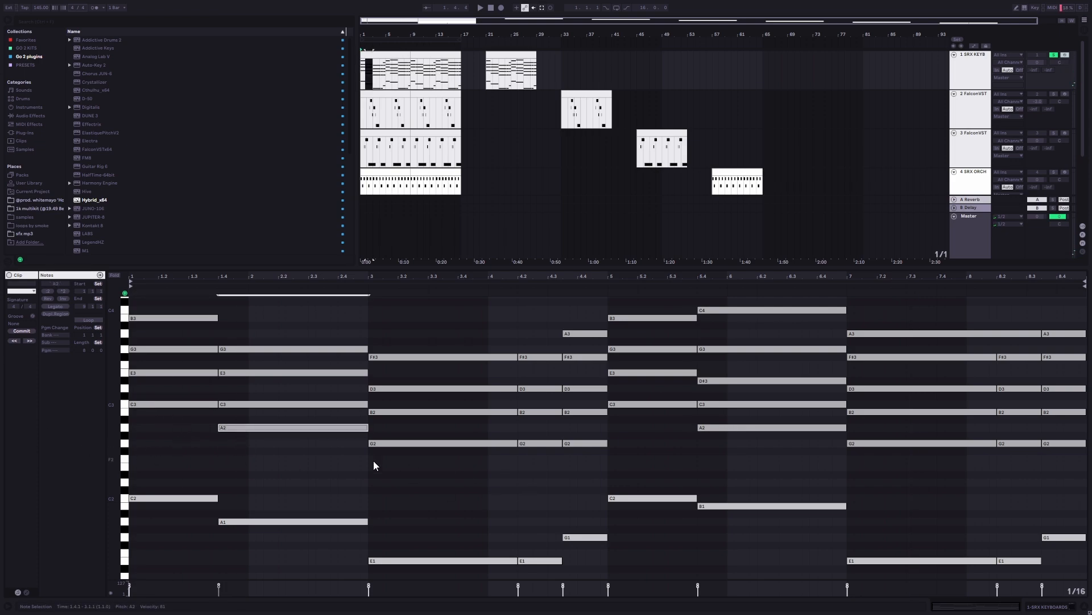
{"action": "left_click_drag", "start_coordinate": [169, 452], "coordinate": [1084, 566]}
{"action": "left_click_drag", "start_coordinate": [144, 477], "coordinate": [344, 542]}
{"action": "left_click", "coordinate": [211, 473]}
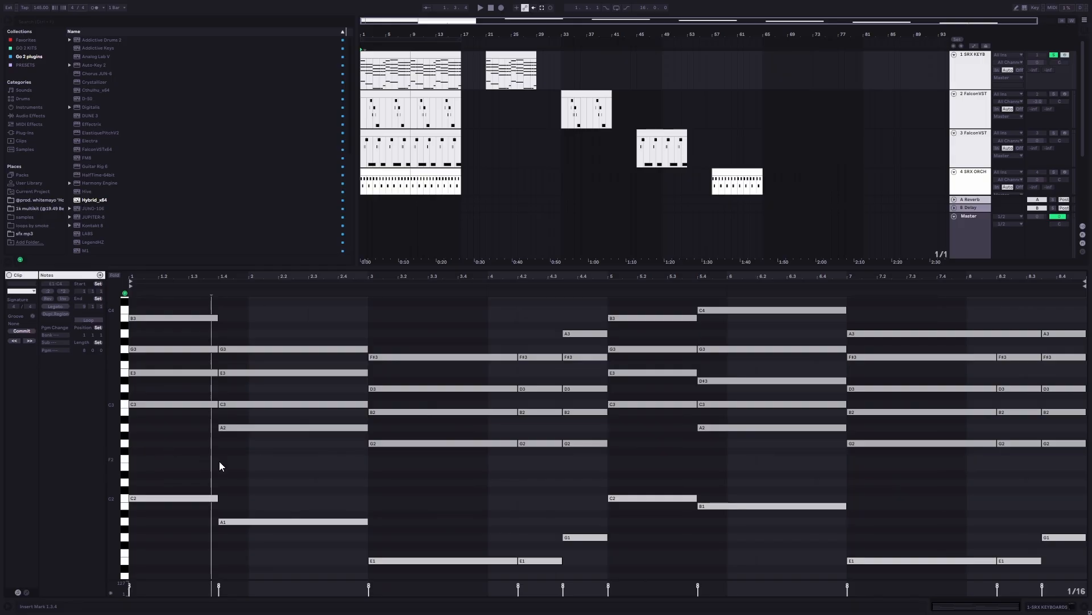
Step: Deactivate all bass notes from C2 down to E1 and play the chords without them
{"action": "scroll", "coordinate": [220, 461], "scroll_direction": "down", "scroll_amount": 2}
{"action": "left_click_drag", "start_coordinate": [199, 455], "coordinate": [1064, 546]}
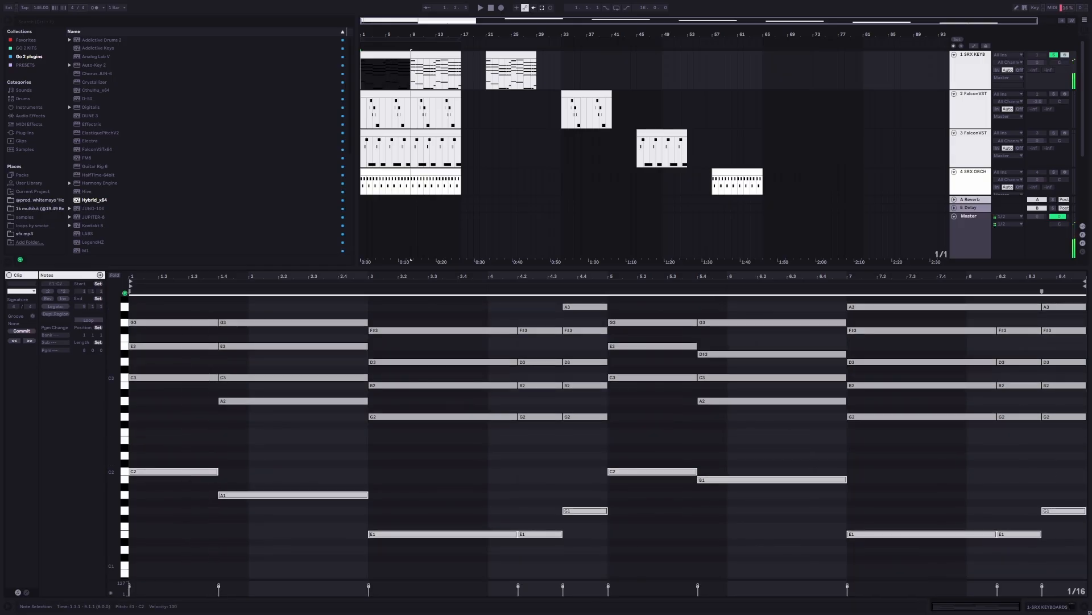
{"action": "left_click", "coordinate": [131, 445]}
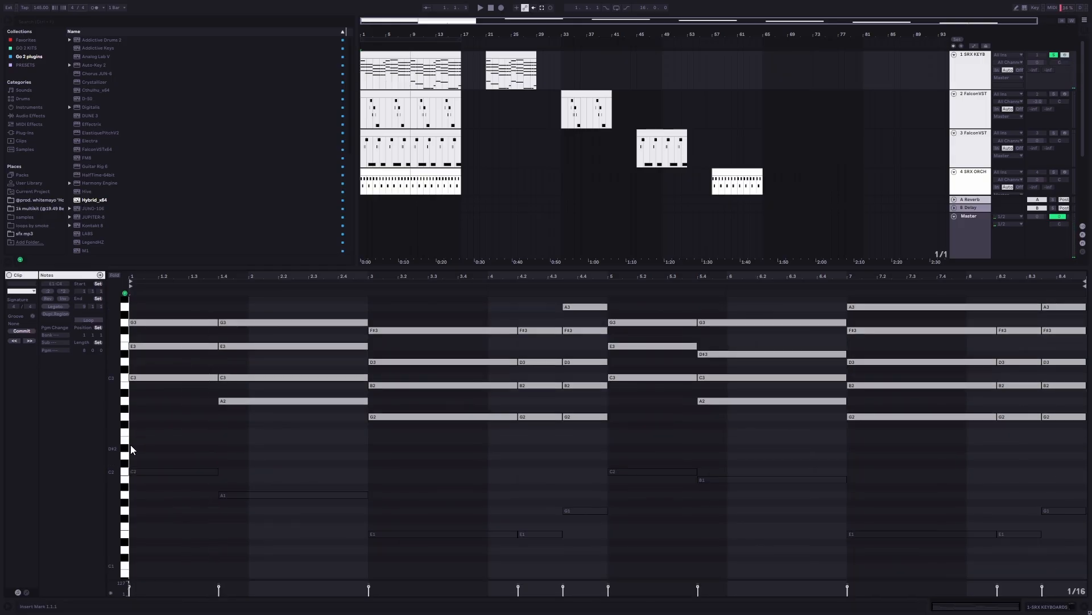
{"action": "key", "text": "space"}
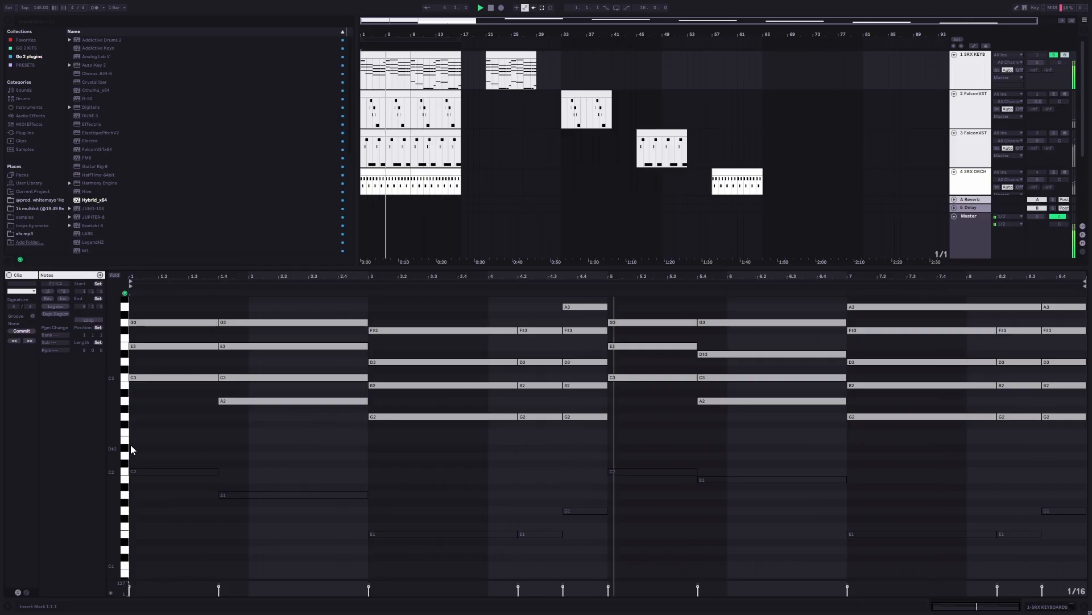
{"action": "key", "text": "space"}
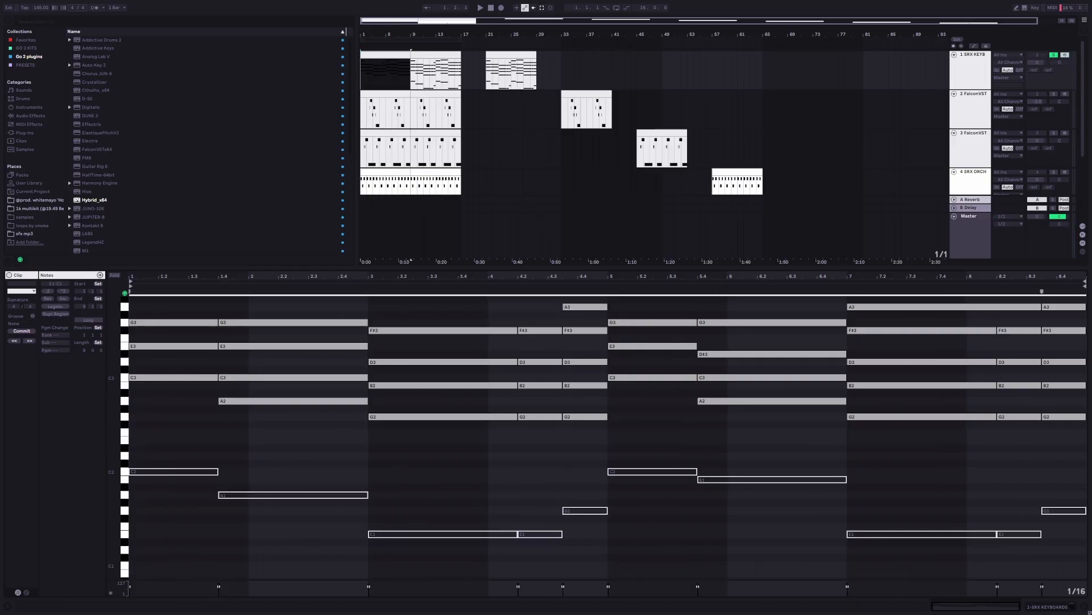
Step: Reactivate the bass notes and play the chords from bar 3
{"action": "left_click", "coordinate": [521, 444]}
{"action": "left_click", "coordinate": [498, 447]}
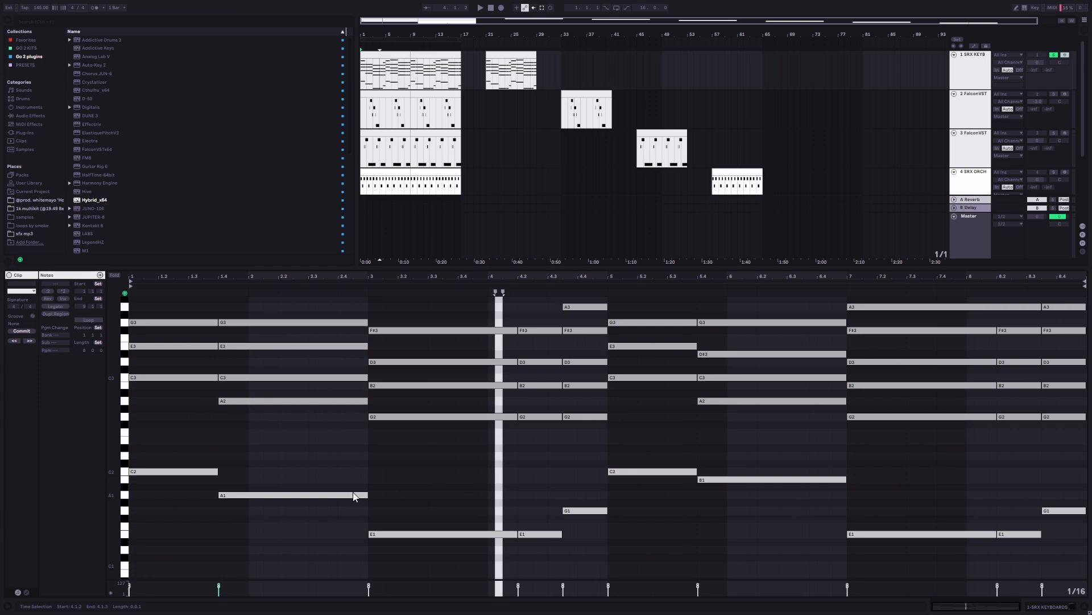
{"action": "left_click", "coordinate": [366, 448]}
{"action": "key", "text": "space"}
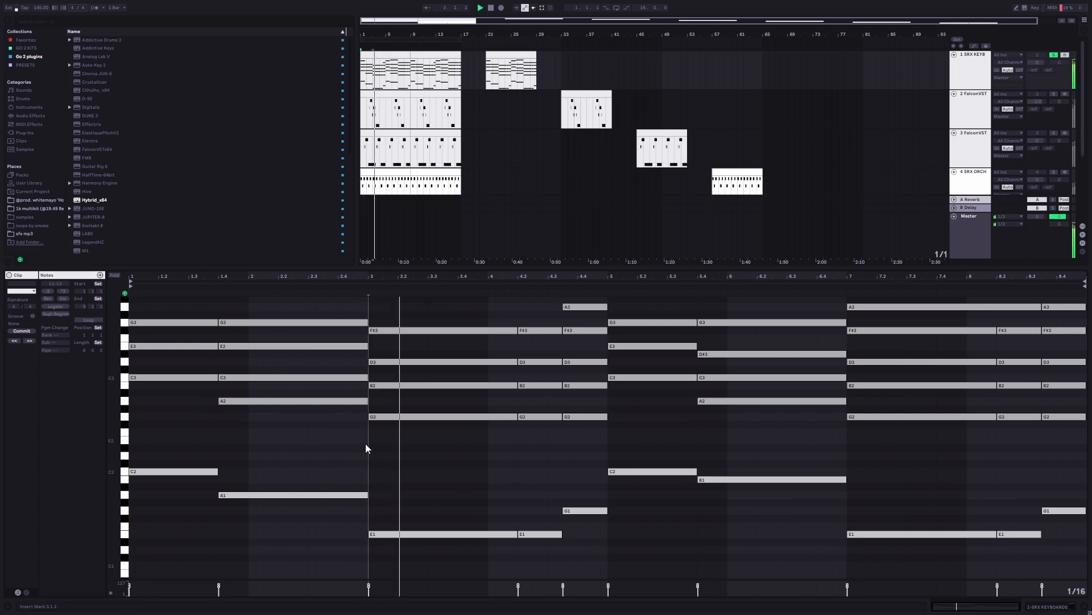
Step: Compare the E1 bass note with the G2 note in bar 3 and play the chord change from bar 2
{"action": "left_click", "coordinate": [392, 534]}
{"action": "left_click", "coordinate": [390, 417]}
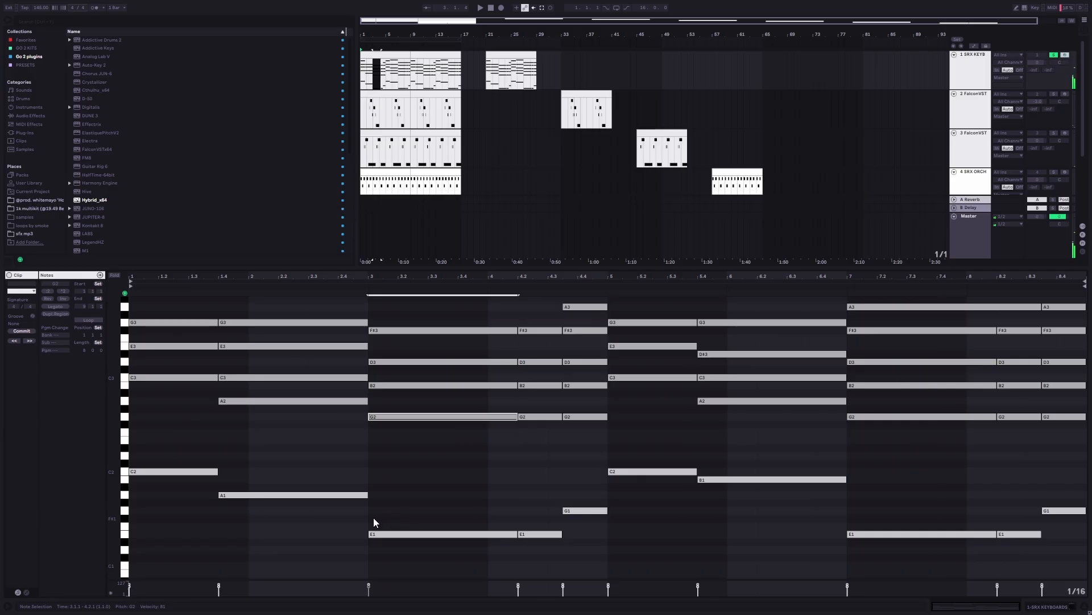
{"action": "left_click", "coordinate": [419, 533]}
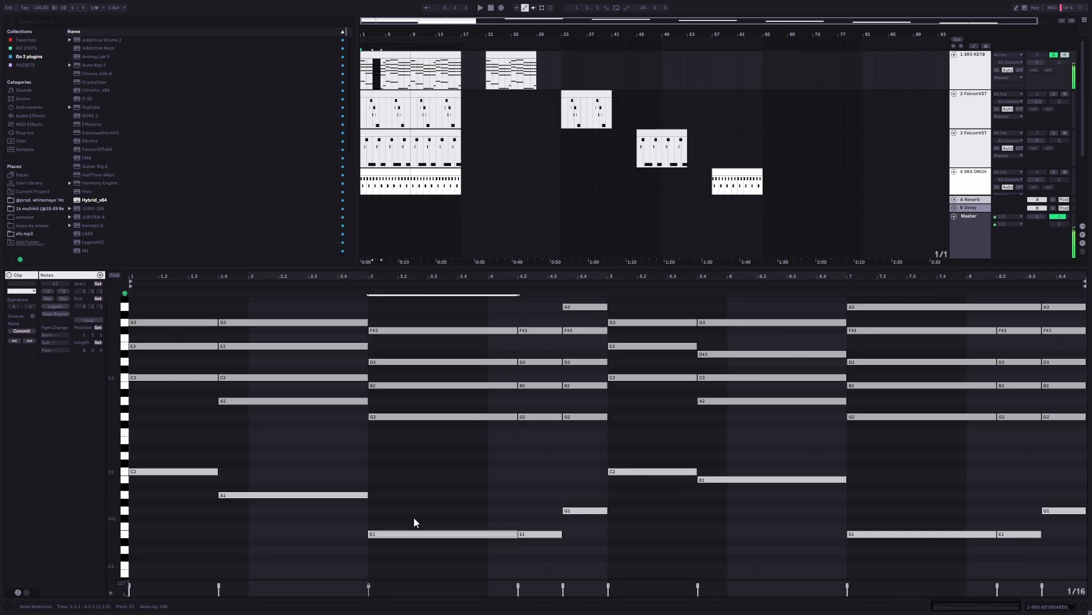
{"action": "left_click", "coordinate": [286, 465]}
{"action": "key", "text": "space"}
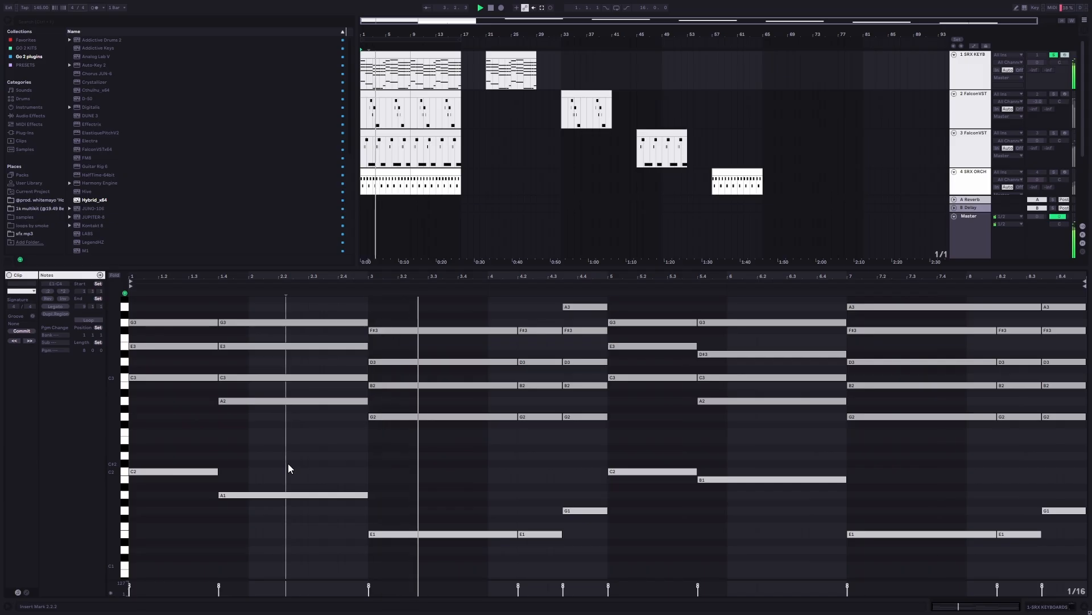
{"action": "left_click", "coordinate": [357, 472]}
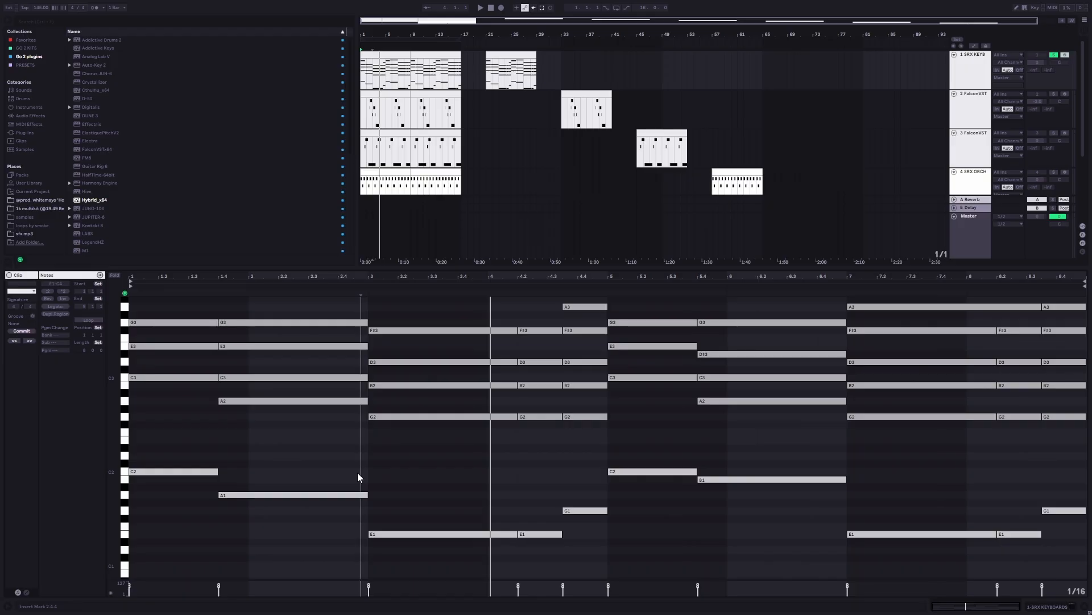
Step: Examine the chord voicings up to bar 3 and select the upper notes of the two chords starting in bar 5
{"action": "scroll", "coordinate": [562, 464], "scroll_direction": "up", "scroll_amount": 3}
{"action": "scroll", "coordinate": [562, 464], "scroll_direction": "down", "scroll_amount": 3}
{"action": "left_click_drag", "start_coordinate": [199, 449], "coordinate": [367, 437]}
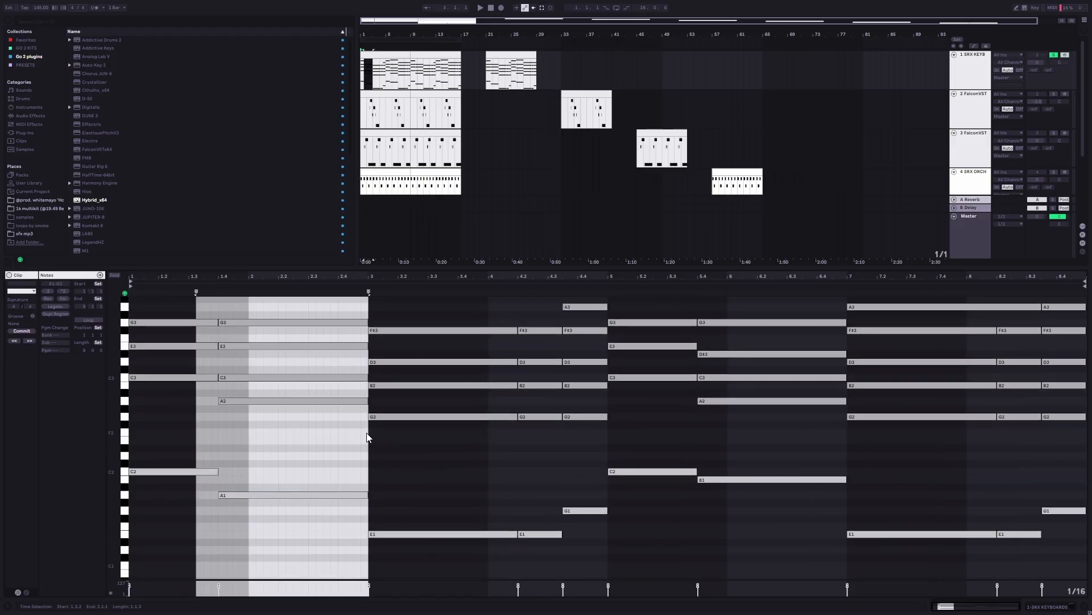
{"action": "left_click", "coordinate": [367, 437]}
{"action": "scroll", "coordinate": [367, 437], "scroll_direction": "up", "scroll_amount": 4}
{"action": "scroll", "coordinate": [366, 437], "scroll_direction": "down", "scroll_amount": 2}
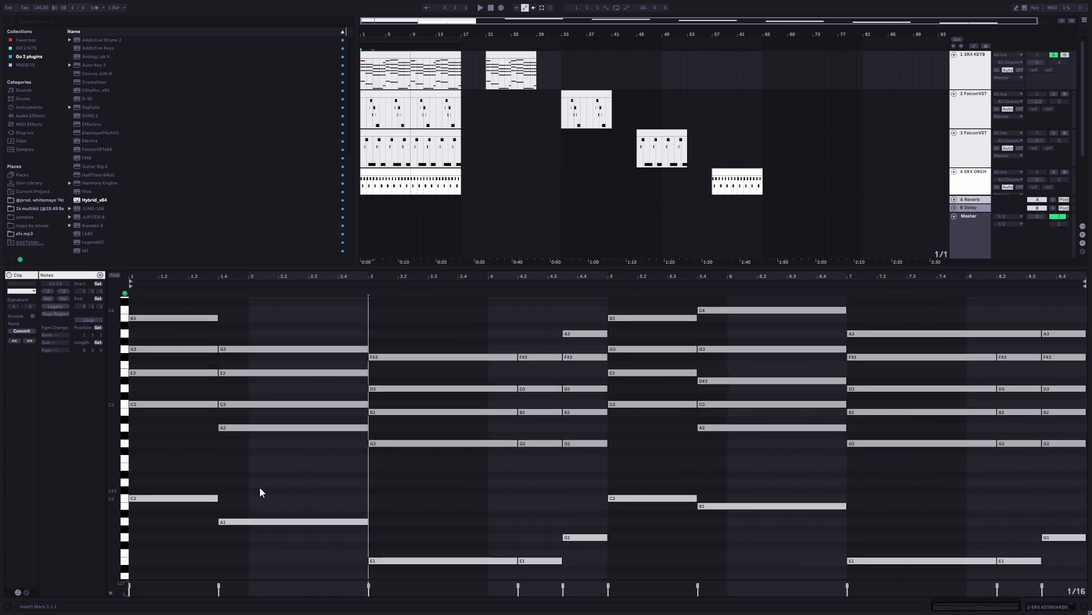
{"action": "scroll", "coordinate": [496, 485], "scroll_direction": "up", "scroll_amount": 3}
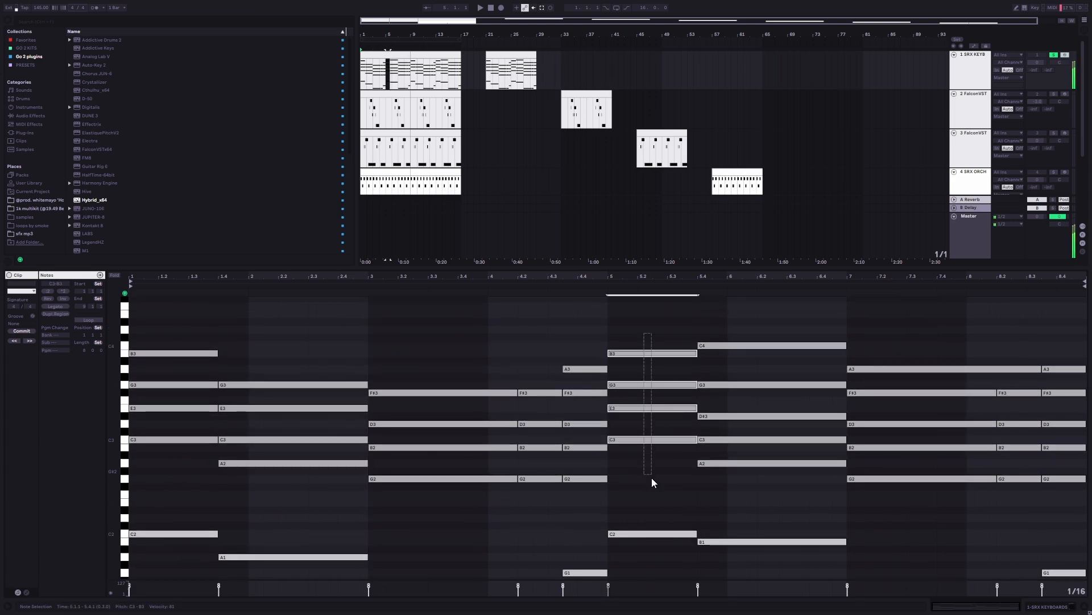
{"action": "left_click_drag", "start_coordinate": [721, 313], "coordinate": [745, 481]}
Step: Play the progression from bar 1 and select the C4 note at the top of the second bar 5 chord
{"action": "left_click", "coordinate": [130, 333]}
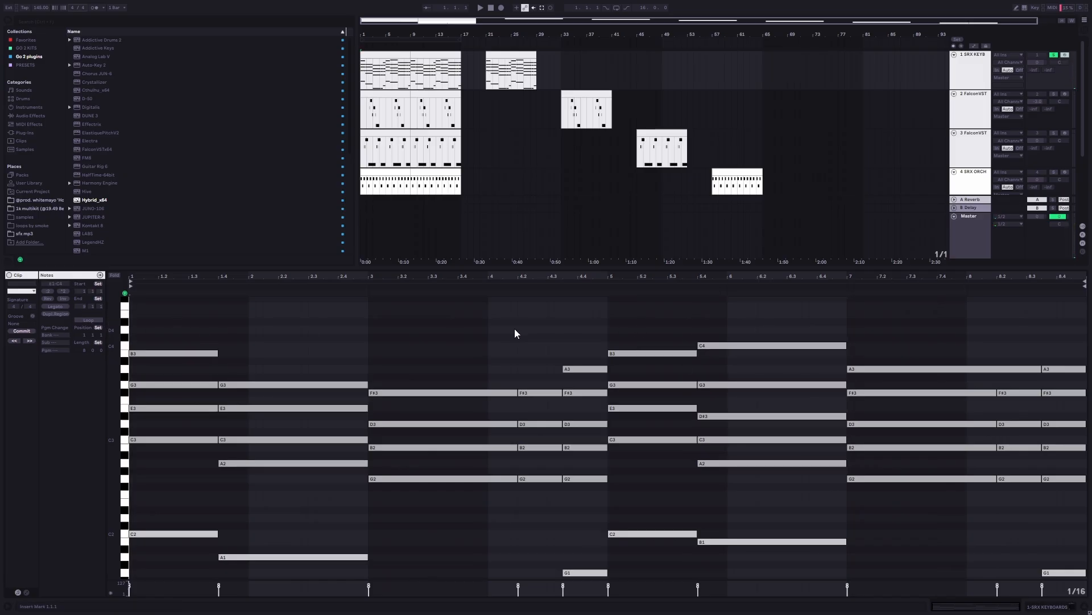
{"action": "key", "text": "space"}
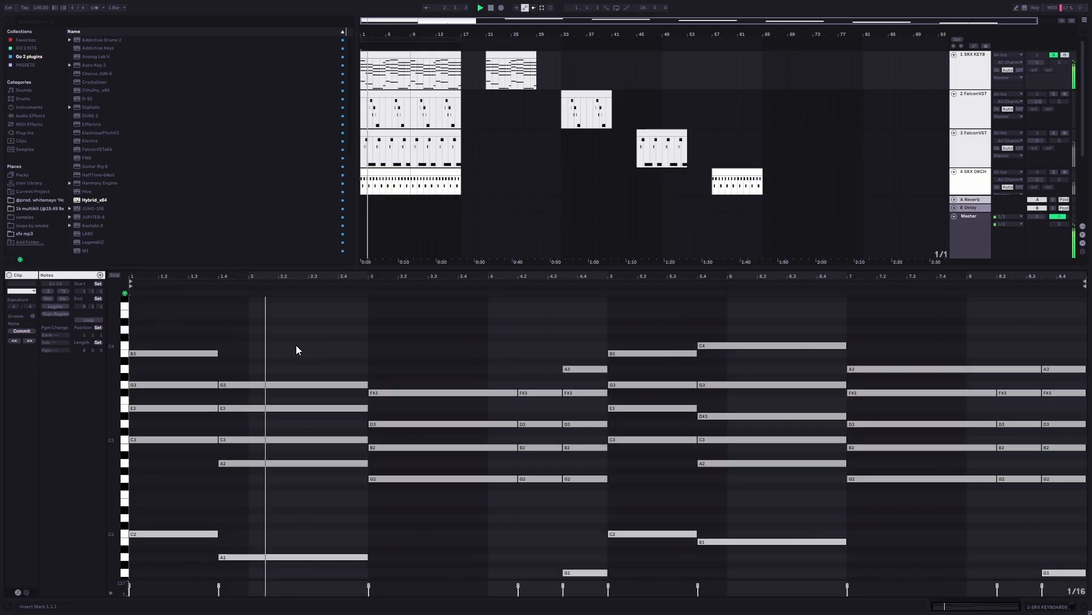
{"action": "left_click", "coordinate": [610, 325]}
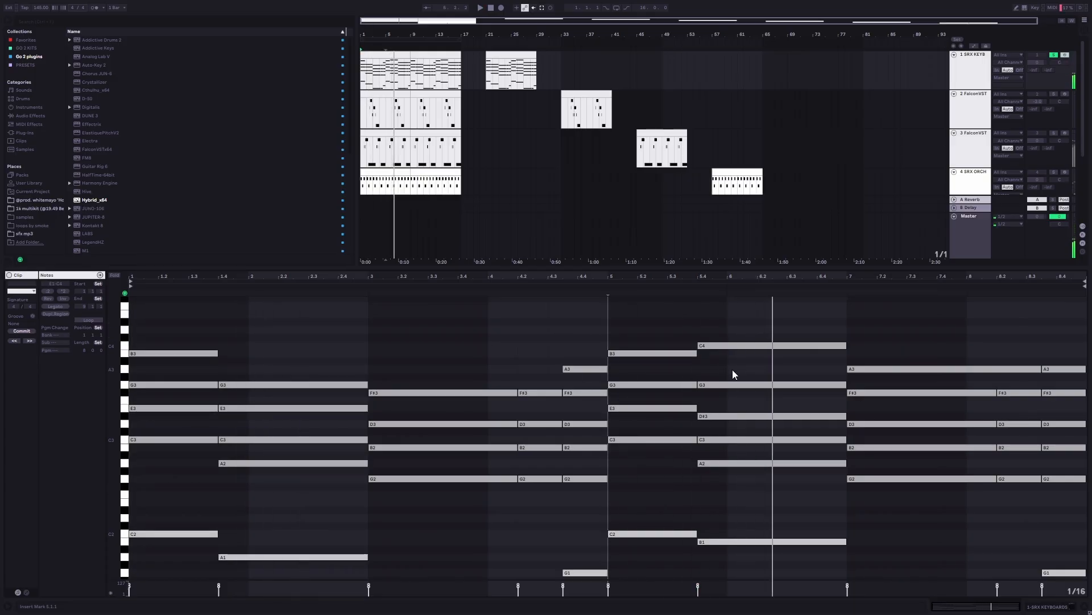
{"action": "left_click", "coordinate": [708, 345]}
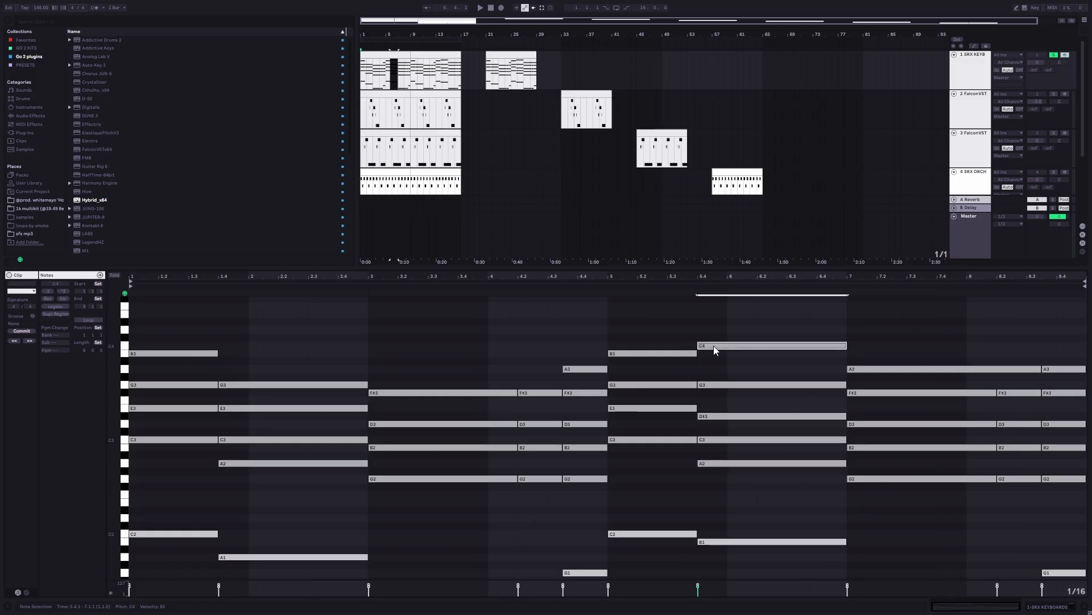
Step: Compare the chord starting in bar 7 with the chord in bar 3 and single out the A3 note at the top of the bar 7 chord
{"action": "scroll", "coordinate": [781, 433], "scroll_direction": "down", "scroll_amount": 1}
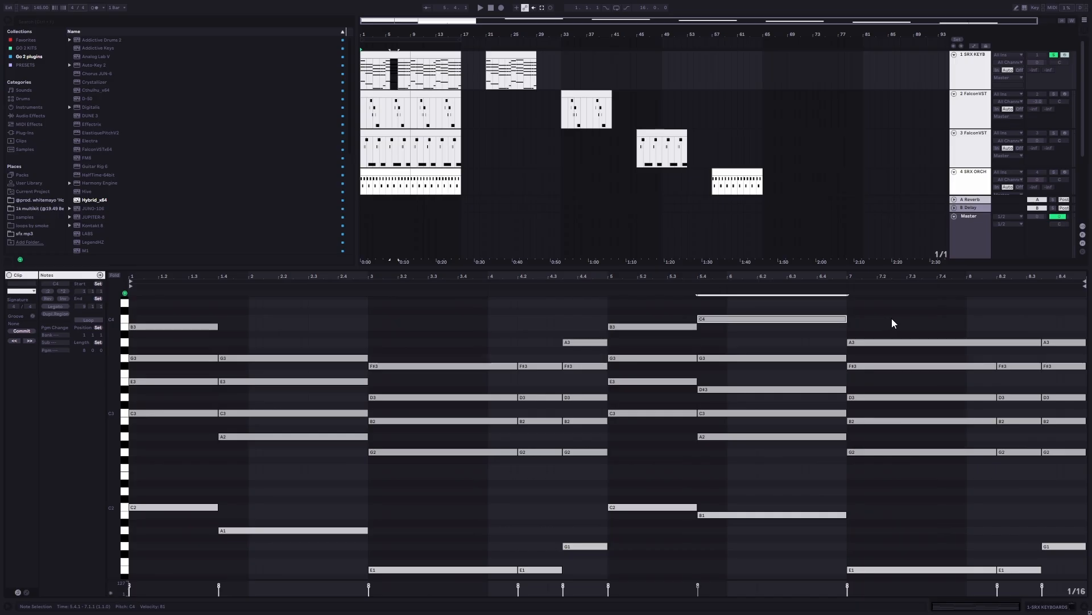
{"action": "left_click_drag", "start_coordinate": [892, 320], "coordinate": [954, 576]}
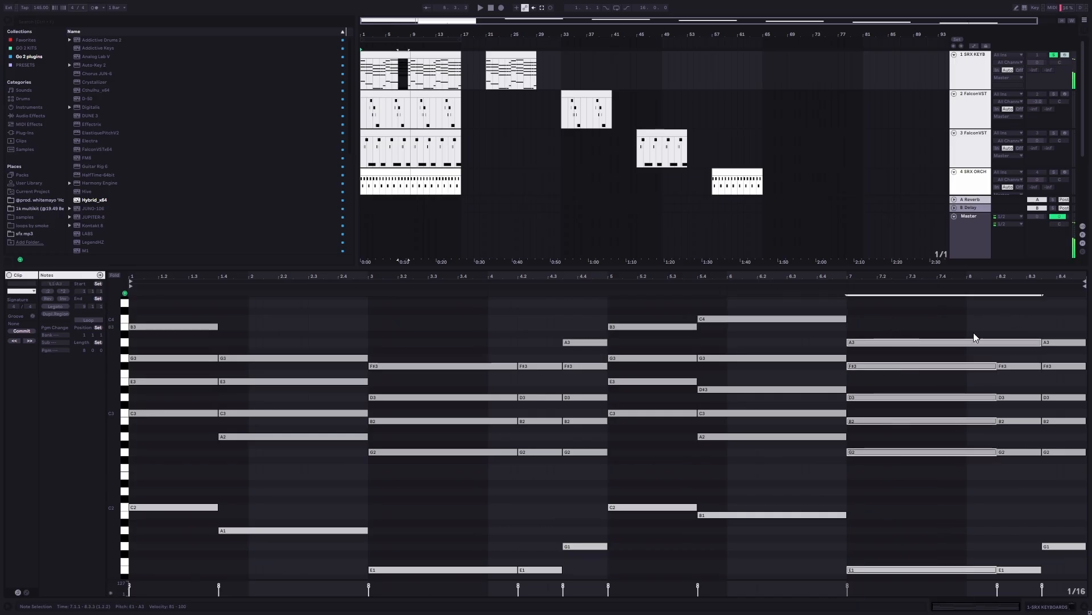
{"action": "left_click_drag", "start_coordinate": [449, 327], "coordinate": [492, 578]}
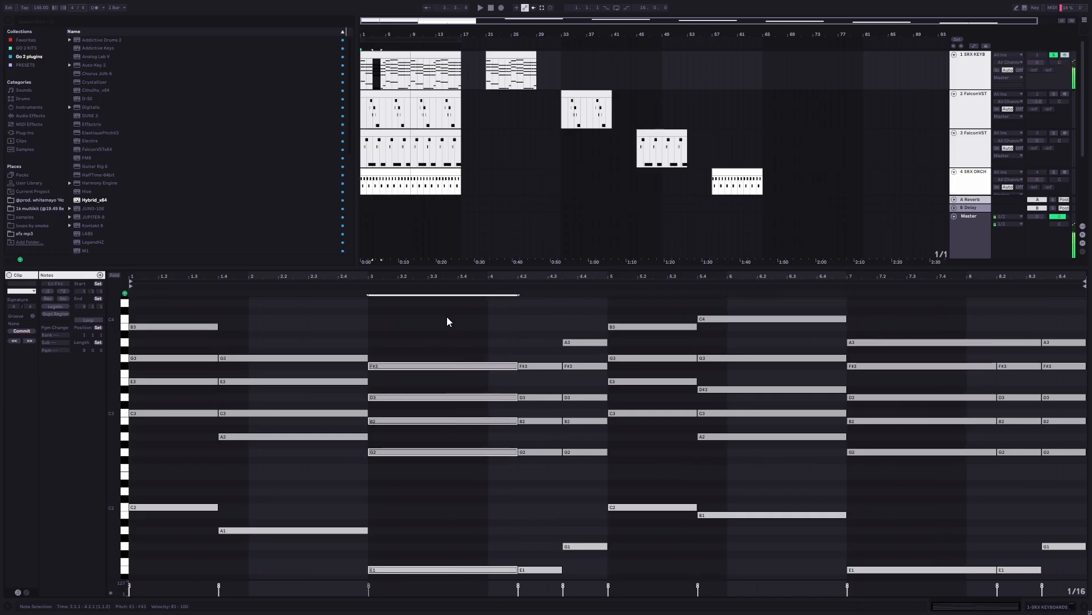
{"action": "left_click_drag", "start_coordinate": [453, 327], "coordinate": [438, 577]}
{"action": "left_click_drag", "start_coordinate": [901, 329], "coordinate": [949, 573]}
{"action": "left_click", "coordinate": [877, 537]}
{"action": "left_click_drag", "start_coordinate": [876, 541], "coordinate": [895, 591]}
{"action": "left_click_drag", "start_coordinate": [922, 321], "coordinate": [905, 578]}
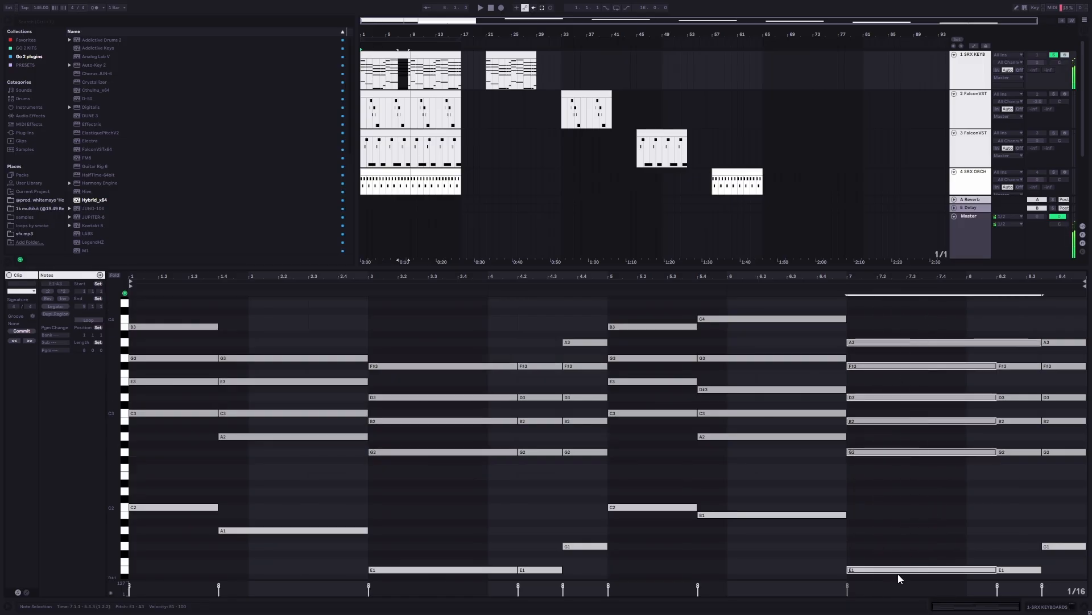
{"action": "left_click", "coordinate": [899, 341]}
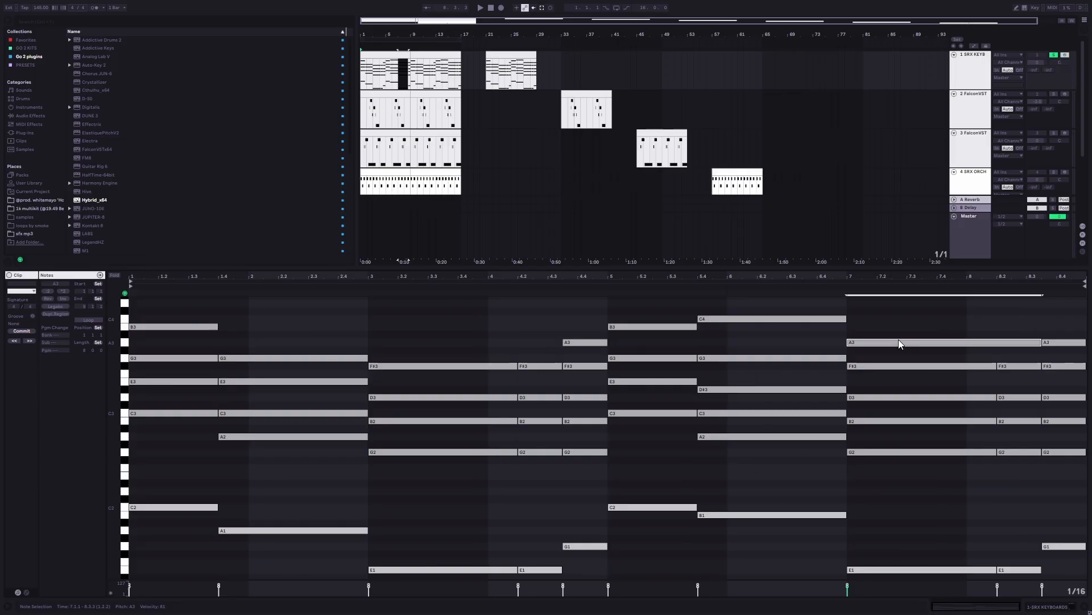
Step: Solo the track 2 Falcon melody and play it from bar 1
{"action": "left_click", "coordinate": [361, 109]}
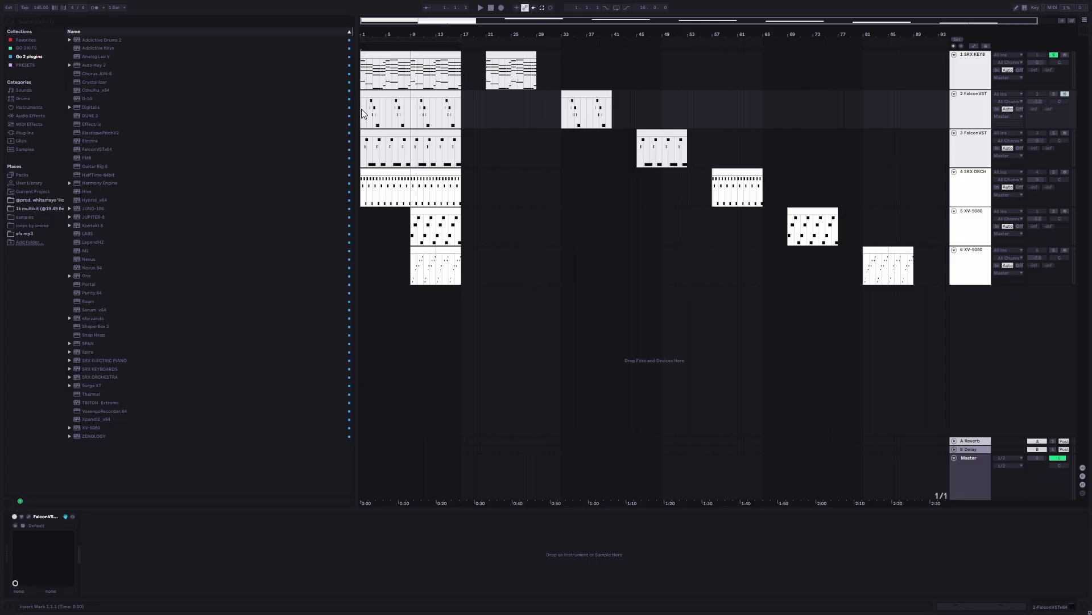
{"action": "left_click", "coordinate": [368, 114]}
{"action": "key", "text": "space"}
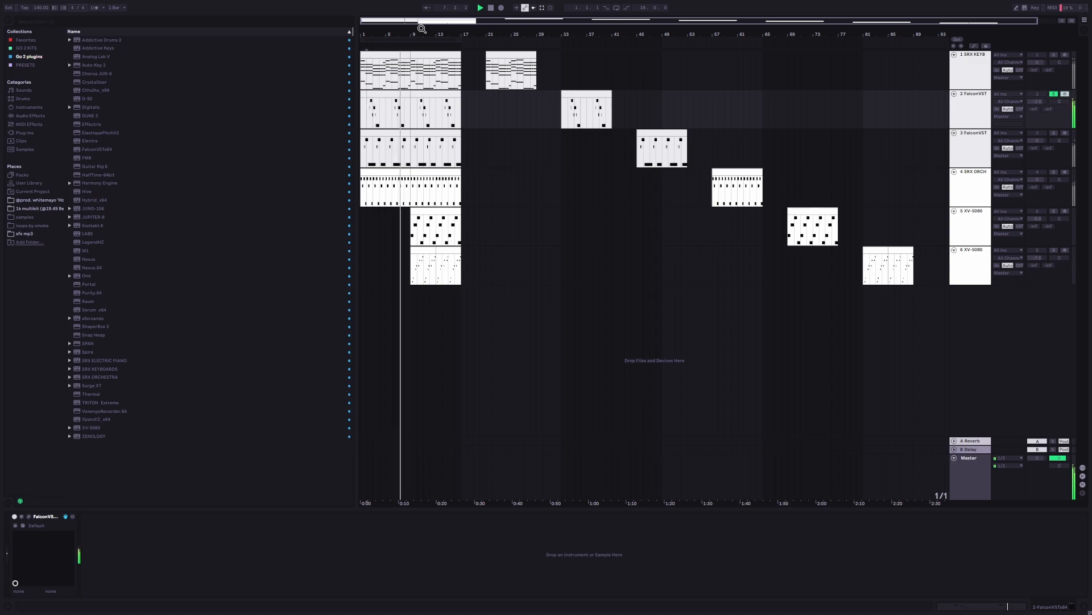
{"action": "key", "text": "space"}
Step: Solo the SRX Keyboards chords together with the track 2 Falcon melody and play both from bar 1
{"action": "left_click", "coordinate": [1054, 94]}
{"action": "left_click", "coordinate": [1055, 55]}
{"action": "left_click", "coordinate": [366, 111]}
{"action": "key", "text": "space"}
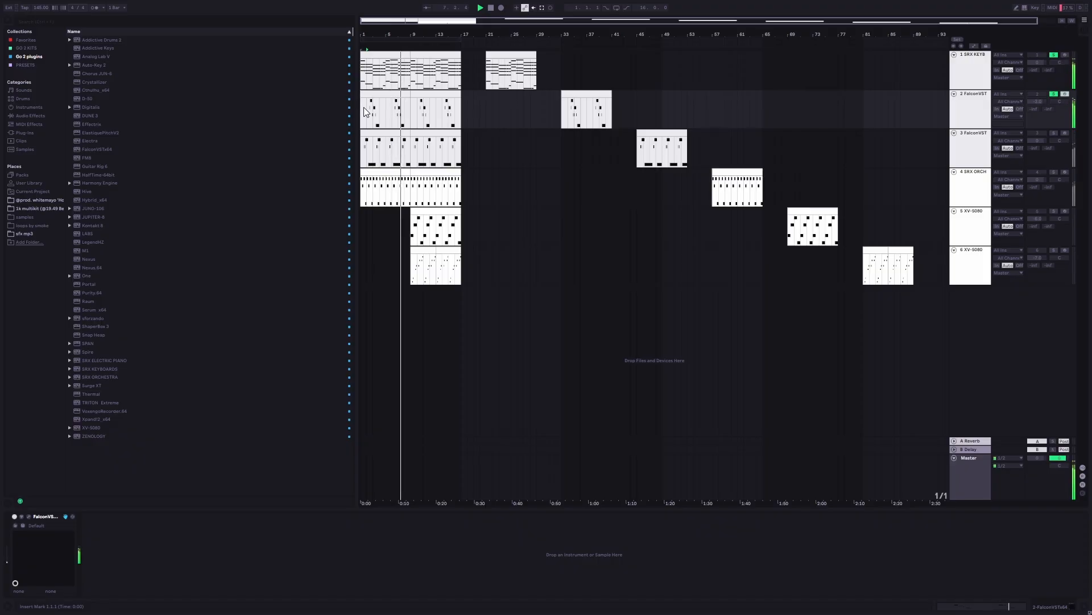
Step: Solo the track 3 Falcon part and play it by itself
{"action": "left_click", "coordinate": [371, 144]}
{"action": "key", "text": "space"}
{"action": "key", "text": "space"}
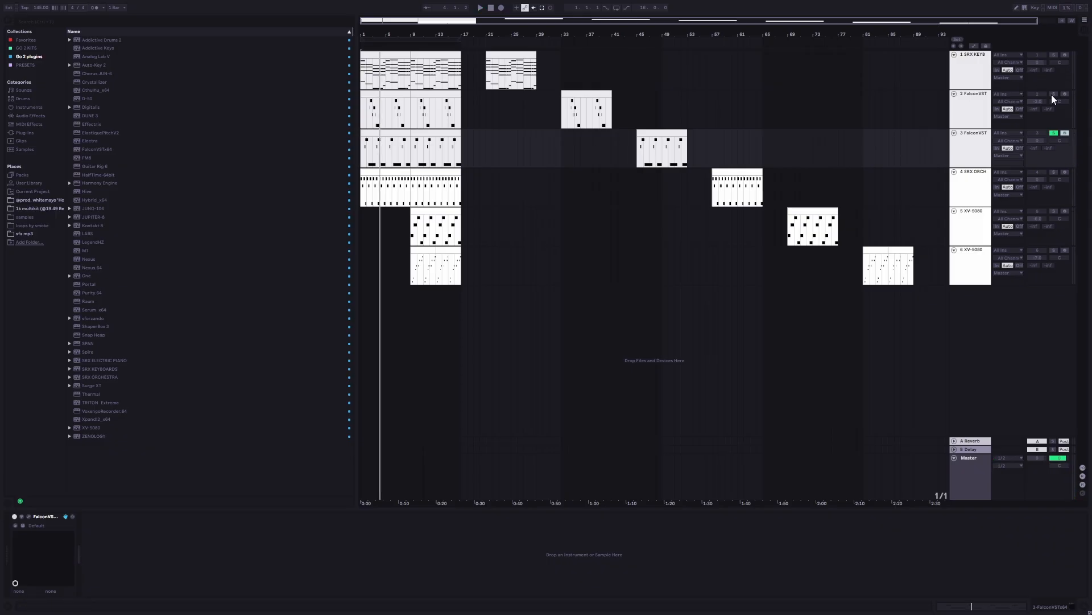
Step: Play both Falcon tracks soloed together from bar 1 and single out the first half of the track 3 part
{"action": "left_click", "coordinate": [364, 110]}
{"action": "left_click", "coordinate": [363, 151]}
{"action": "key", "text": "space"}
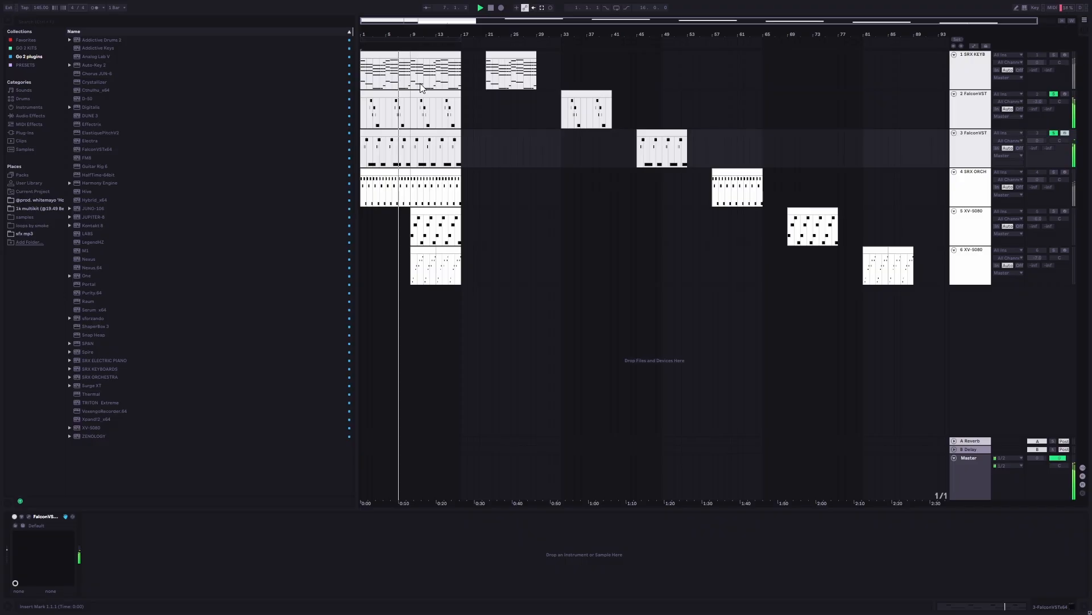
{"action": "left_click", "coordinate": [404, 133]}
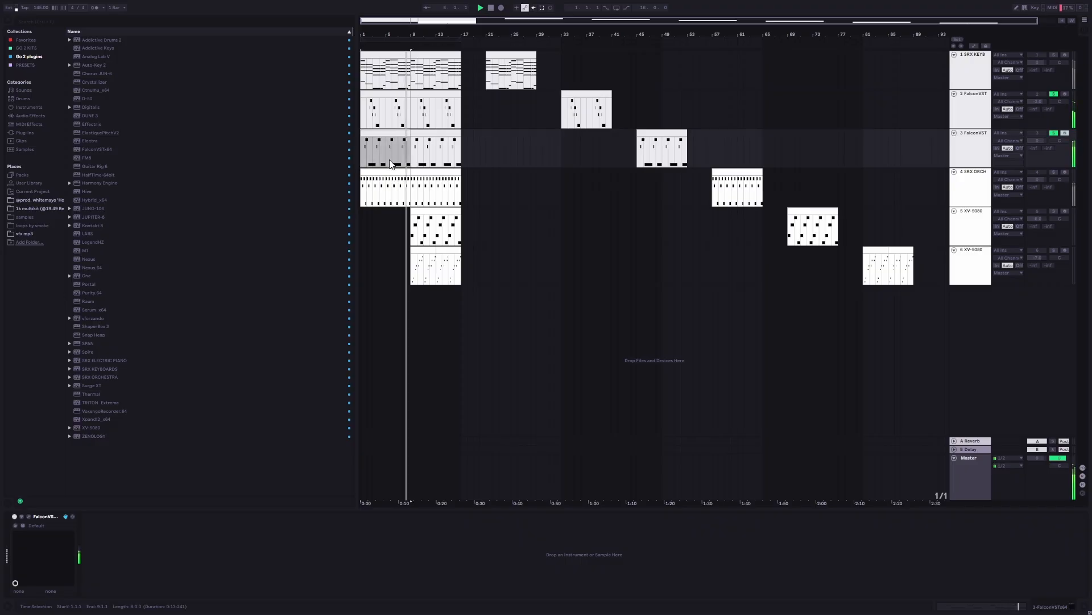
{"action": "left_click", "coordinate": [391, 149]}
Step: Clear the solos and play the first three tracks together from bar 1
{"action": "key", "text": "space"}
{"action": "key", "text": "s"}
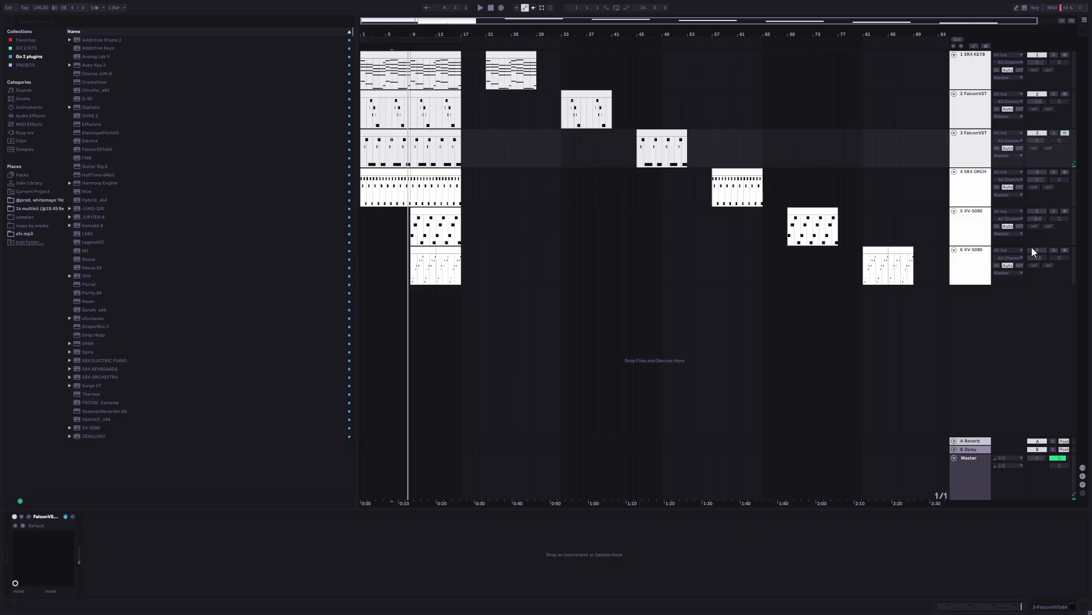
{"action": "left_click", "coordinate": [361, 121]}
{"action": "key", "text": "space"}
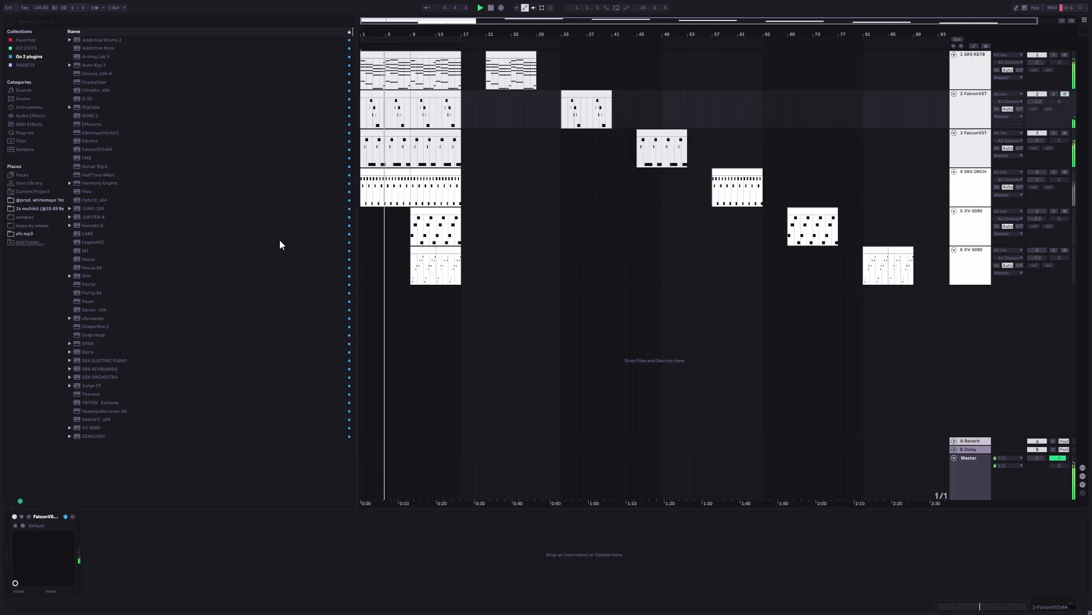
Step: Check the Falcon instrument on track 3, stop playback and select the track 2 Falcon part
{"action": "left_click", "coordinate": [507, 151]}
{"action": "left_click", "coordinate": [509, 118]}
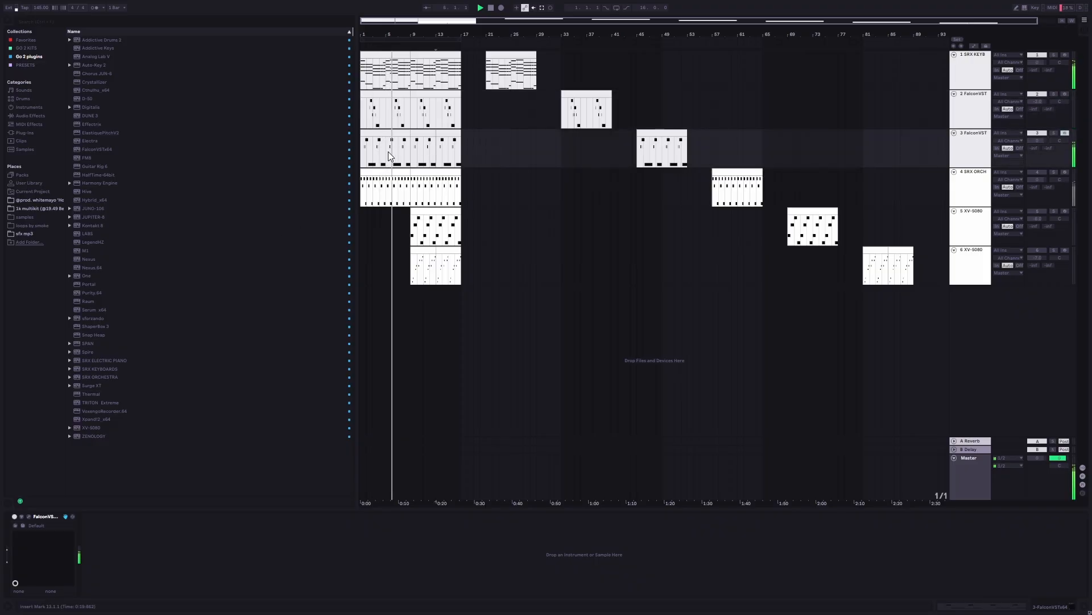
{"action": "left_click", "coordinate": [29, 517]}
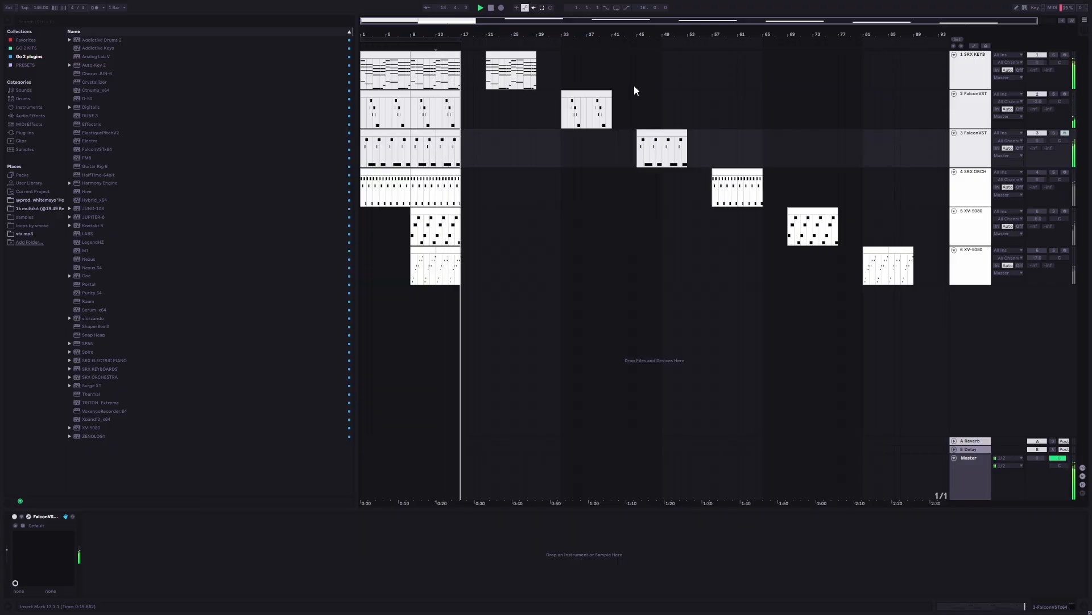
{"action": "key", "text": "space"}
{"action": "left_click", "coordinate": [443, 109]}
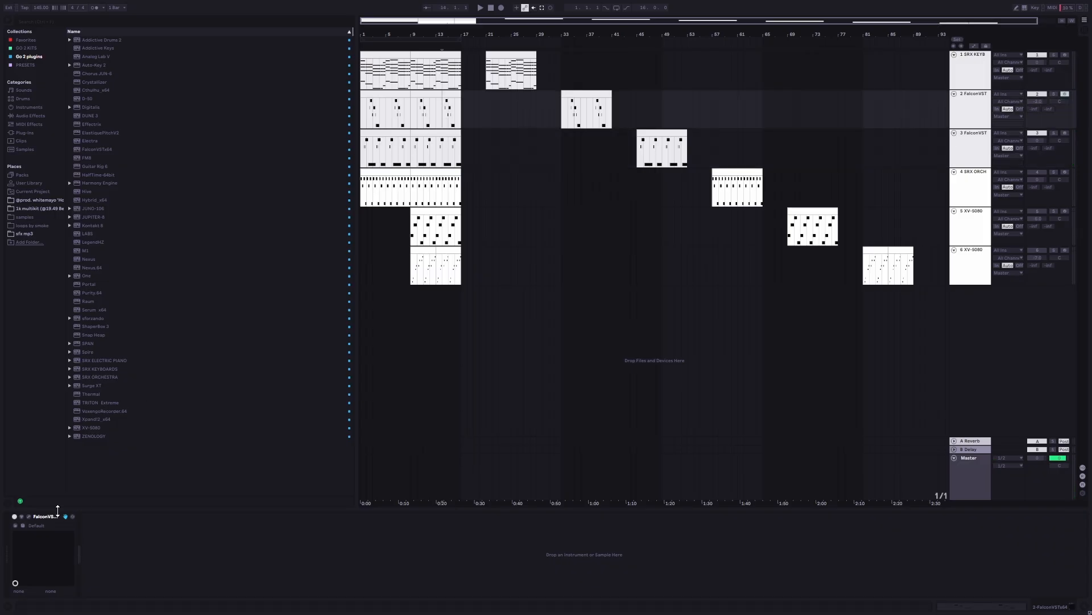
Step: Solo the SRX Orchestra part on track 4 and play it from bar 1
{"action": "left_click", "coordinate": [364, 196]}
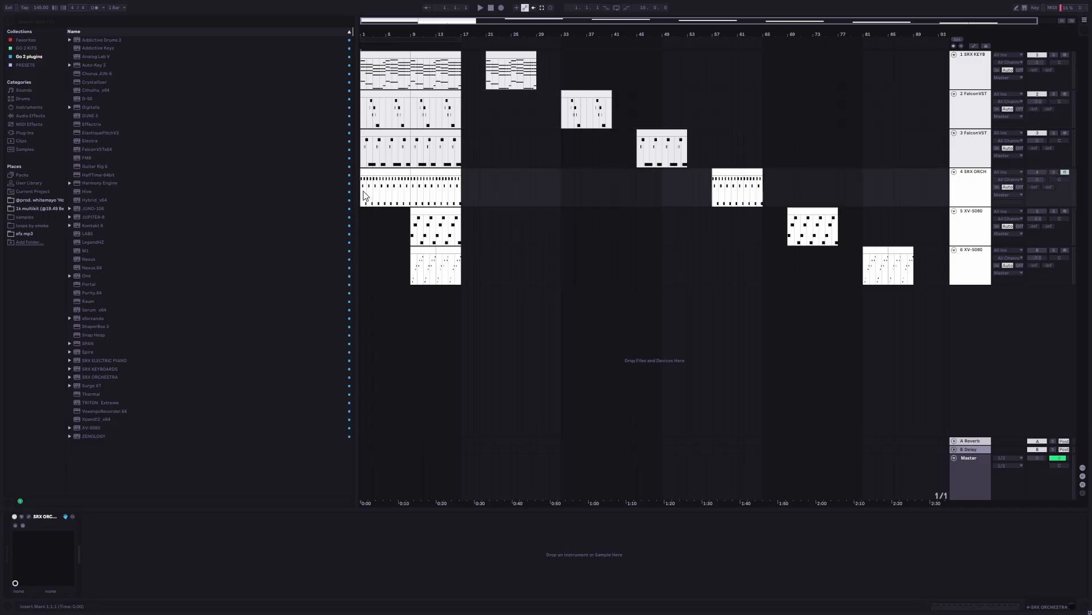
{"action": "key", "text": "space"}
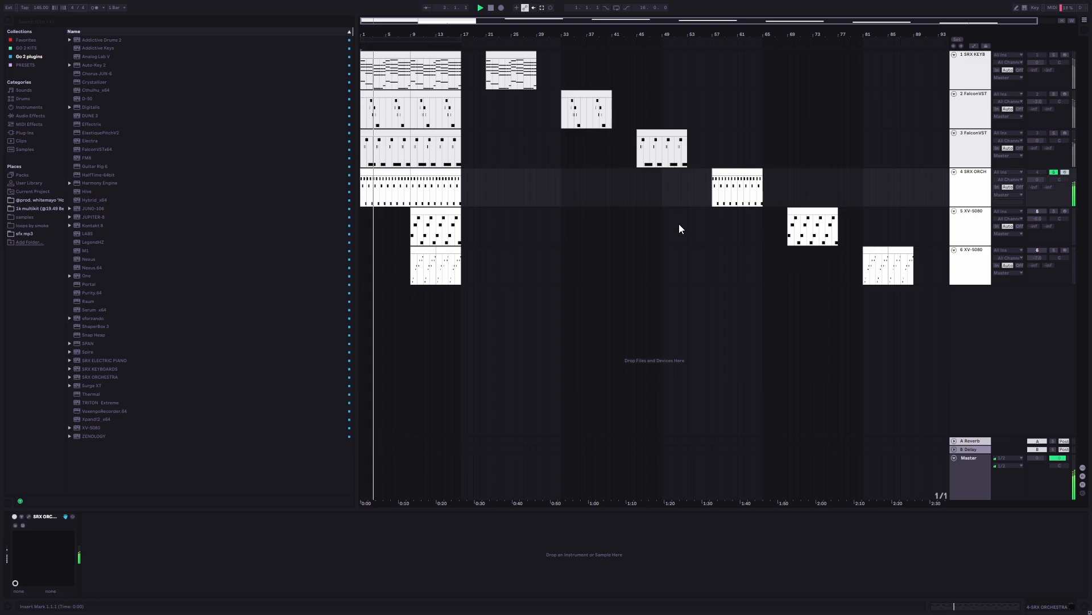
{"action": "left_click", "coordinate": [353, 201]}
{"action": "key", "text": "space"}
Step: Check which patch the SRX Orchestra instrument uses and play its part together with the first three tracks
{"action": "left_click", "coordinate": [28, 516]}
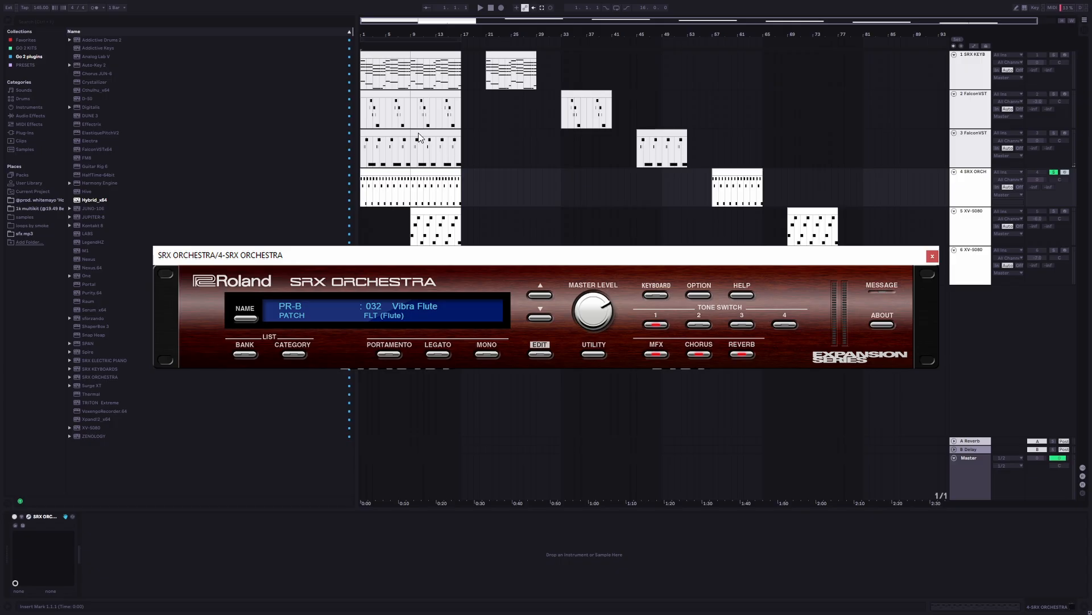
{"action": "left_click", "coordinate": [933, 256]}
{"action": "key", "text": "space"}
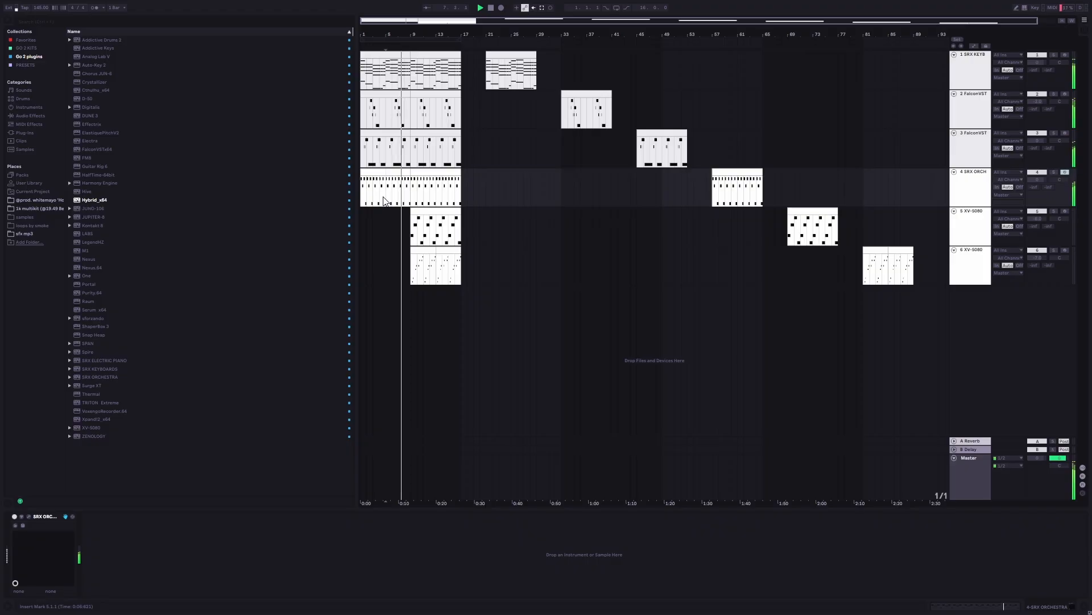
{"action": "key", "text": "space"}
Step: Solo the track 5 XV-5080 part, play it from bar 9 and check its instrument patch
{"action": "left_click", "coordinate": [412, 237]}
{"action": "key", "text": "s"}
{"action": "key", "text": "space"}
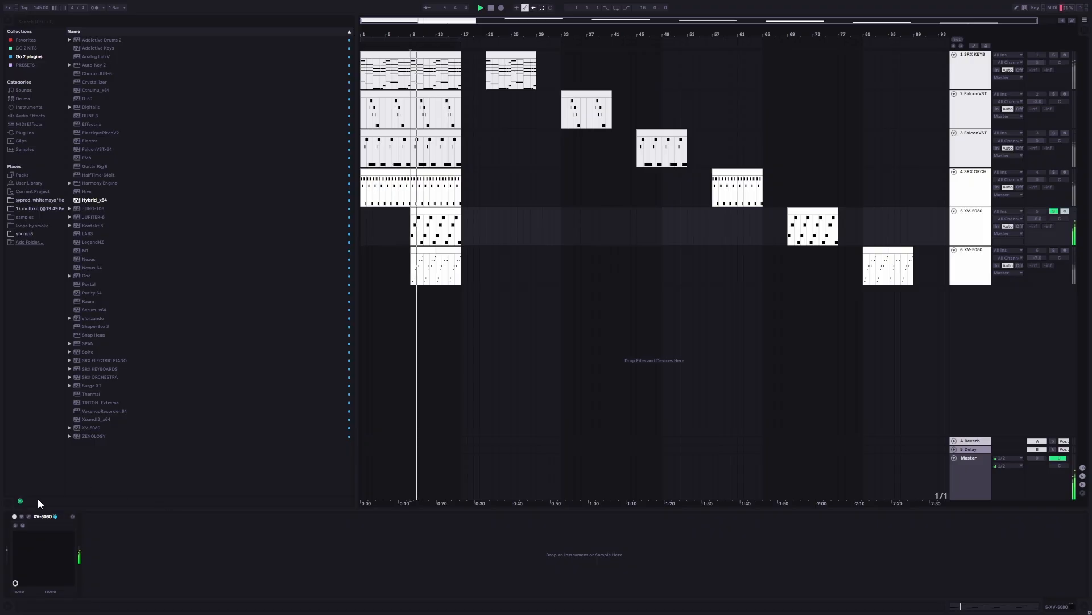
{"action": "left_click", "coordinate": [29, 516]}
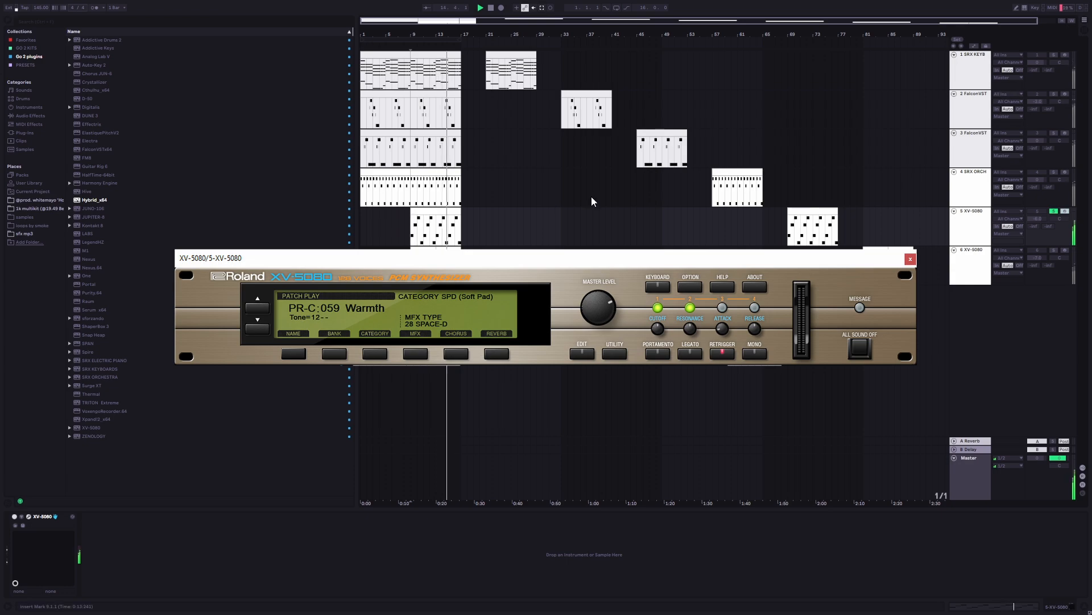
{"action": "key", "text": "ctrl+alt+p"}
Step: Solo the track 6 XV-5080 part, play it from bar 9 and check its instrument patch
{"action": "left_click", "coordinate": [408, 276]}
{"action": "key", "text": "space"}
{"action": "key", "text": "s"}
{"action": "key", "text": "space"}
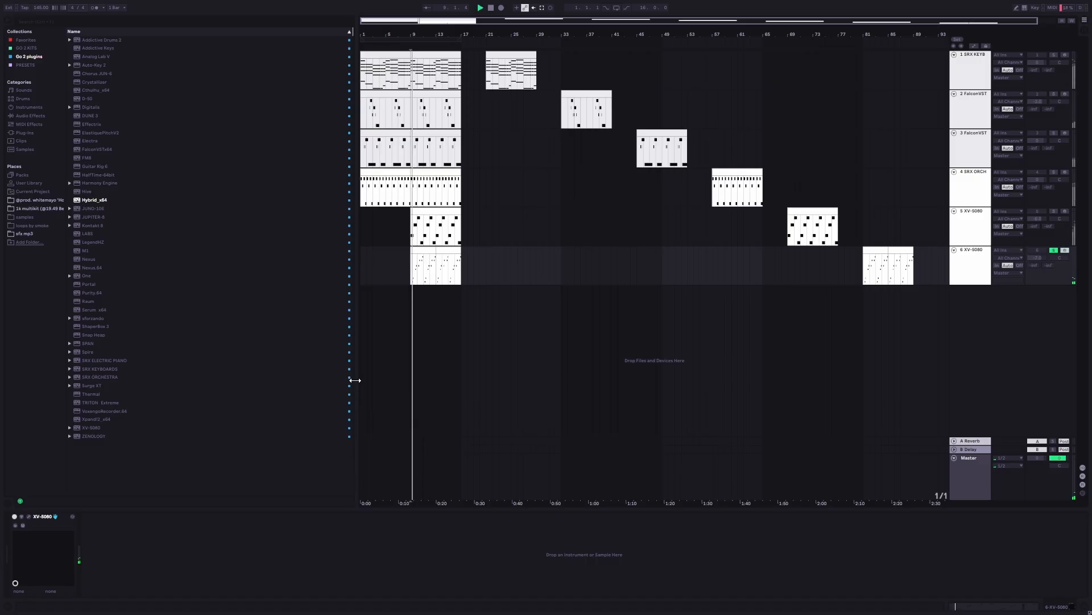
{"action": "left_click", "coordinate": [28, 517]}
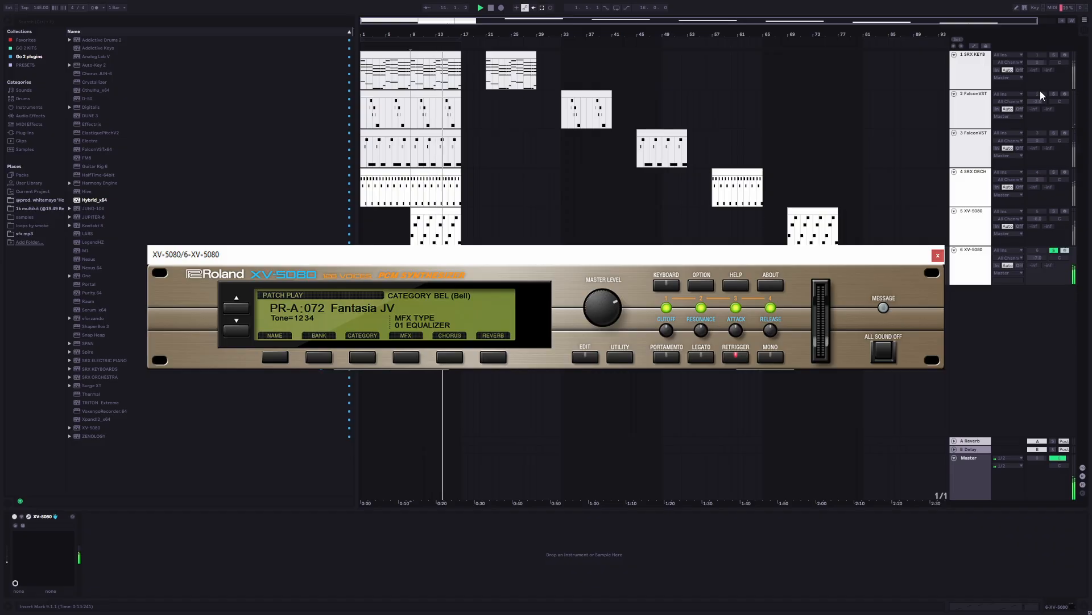
{"action": "key", "text": "Escape"}
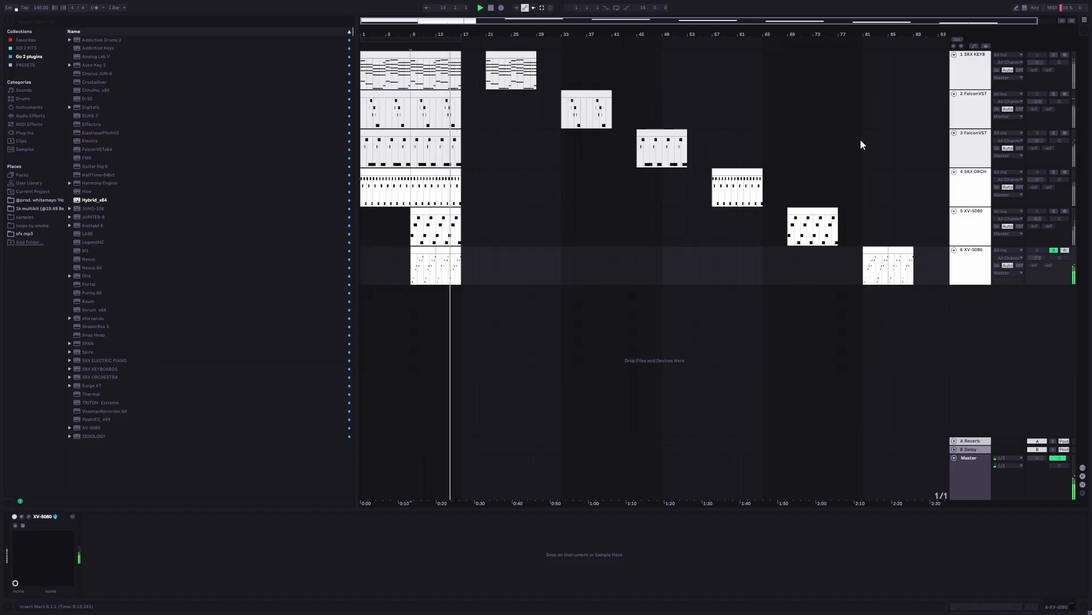
Step: Clear the solo and play all six tracks together from bar 9
{"action": "key", "text": "s"}
{"action": "key", "text": "space"}
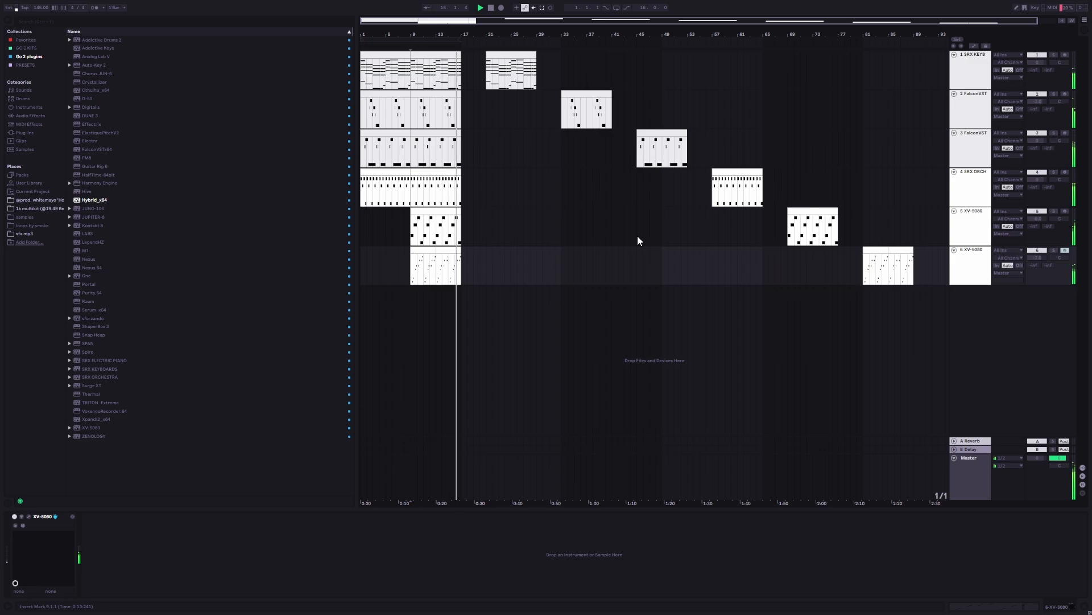
{"action": "left_click", "coordinate": [473, 239]}
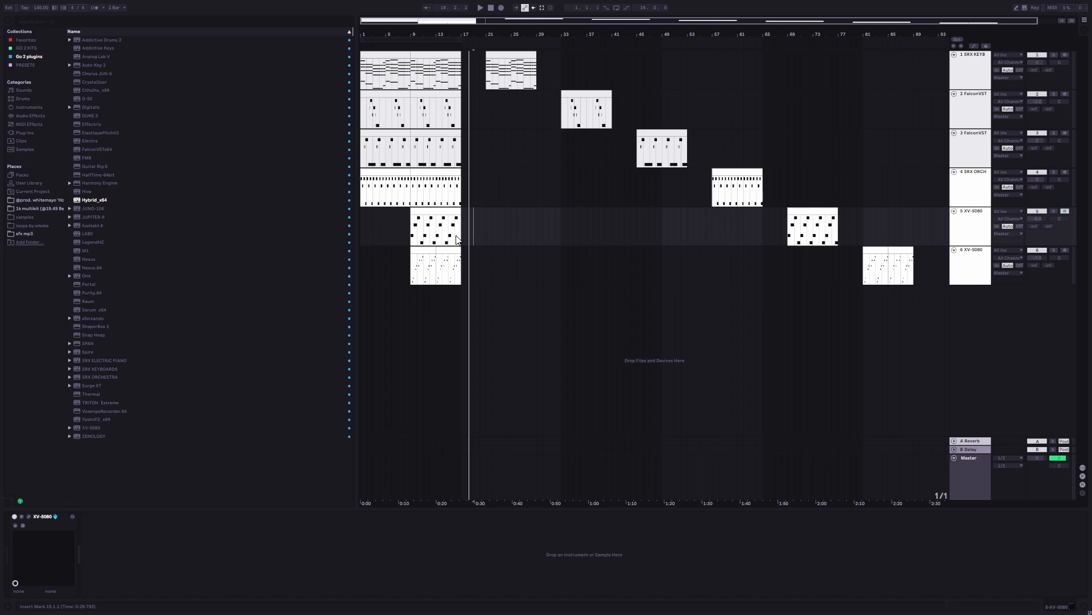
{"action": "left_click", "coordinate": [492, 226]}
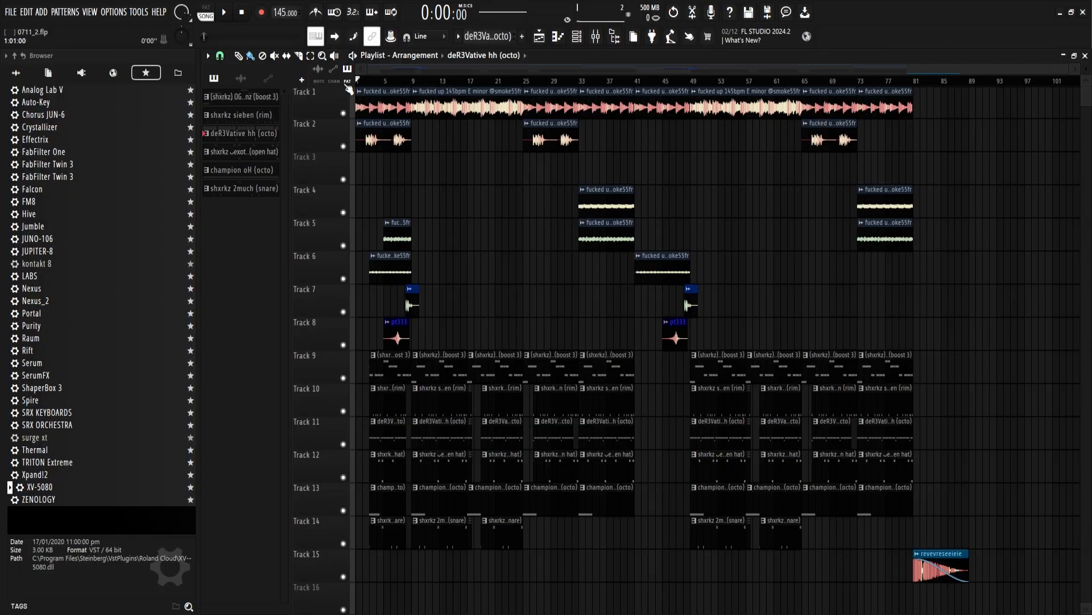
Step: In FL Studio, play the beat arrangement from the start and look over its mixer tracks
{"action": "key", "text": "space"}
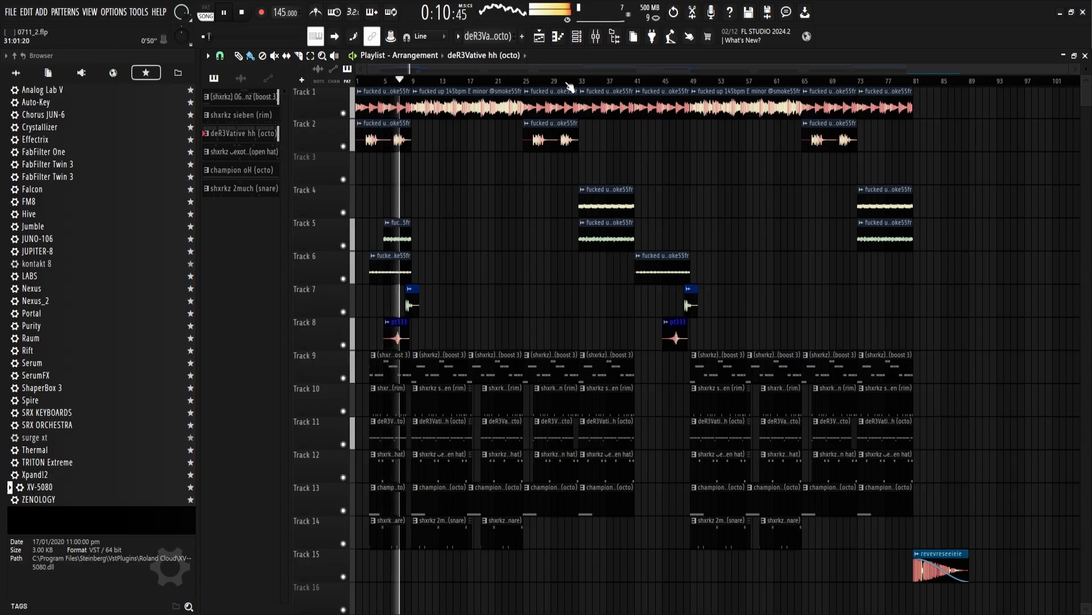
{"action": "left_click", "coordinate": [597, 37]}
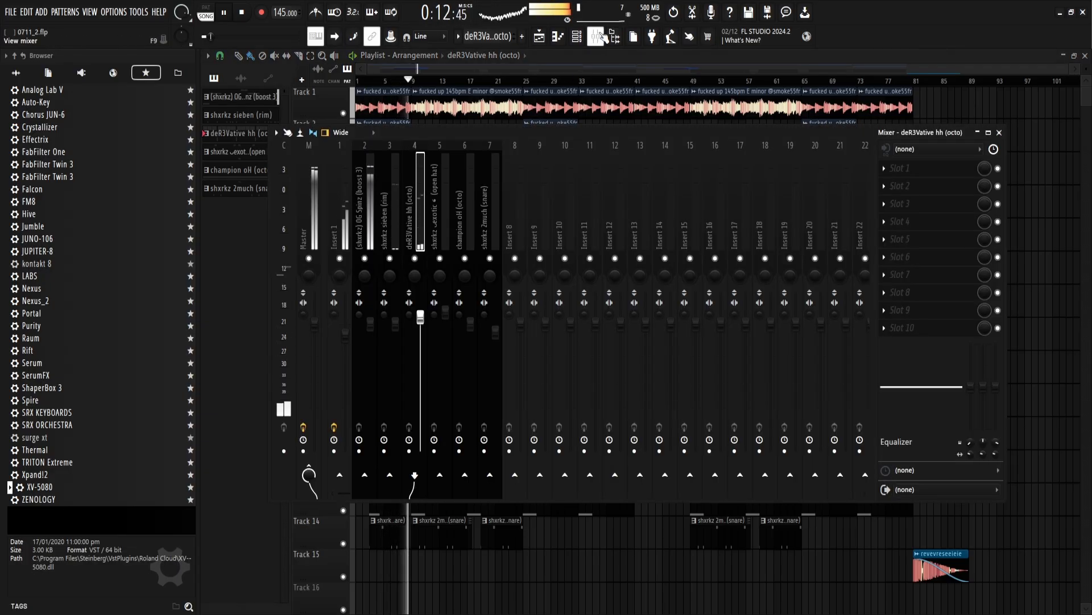
{"action": "left_click", "coordinate": [599, 36]}
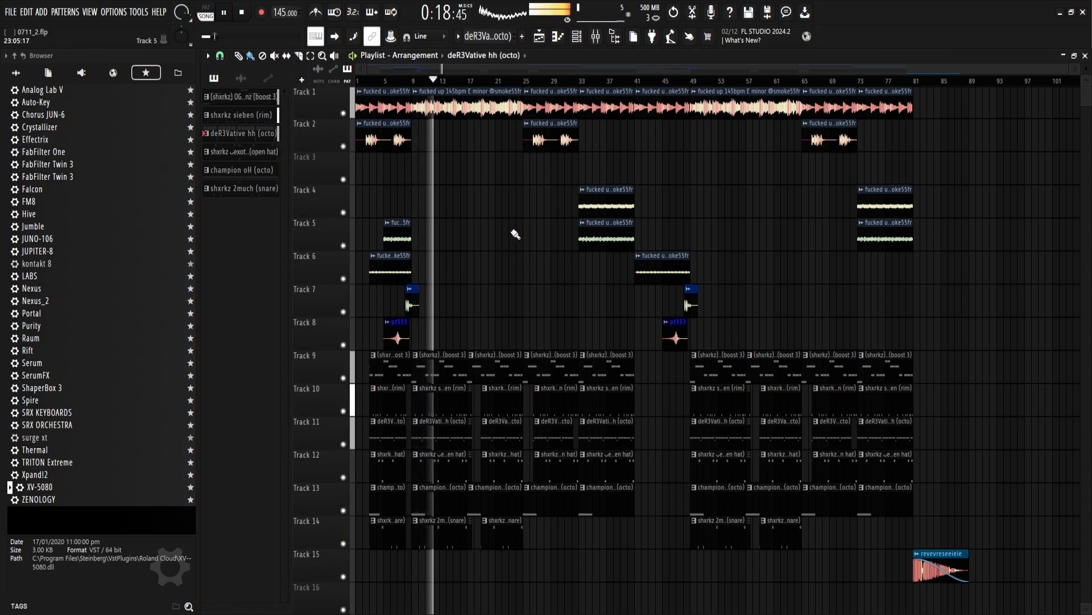
{"action": "key", "text": "space"}
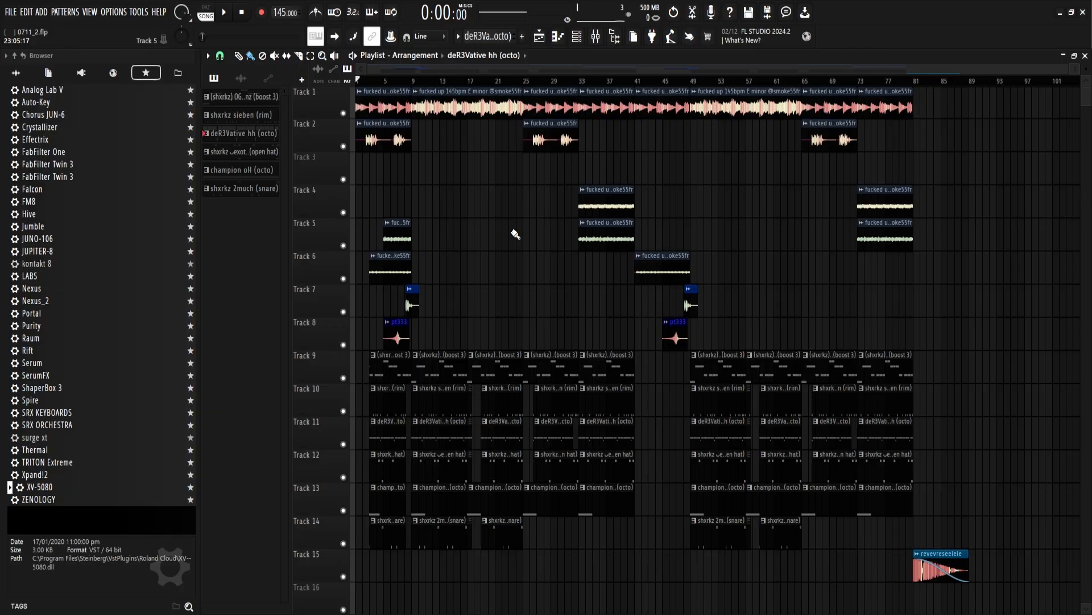
Step: Check the settings of the melody audio clip on Track 1 and play the drum patterns with the melody and effect tracks muted
{"action": "double_click", "coordinate": [382, 105]}
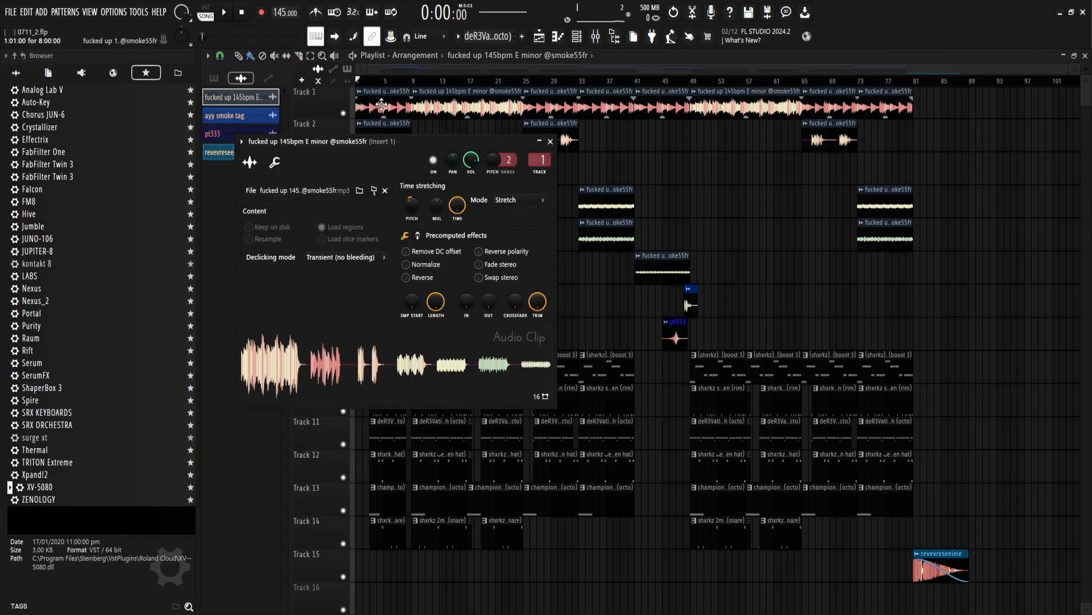
{"action": "left_click", "coordinate": [551, 141]}
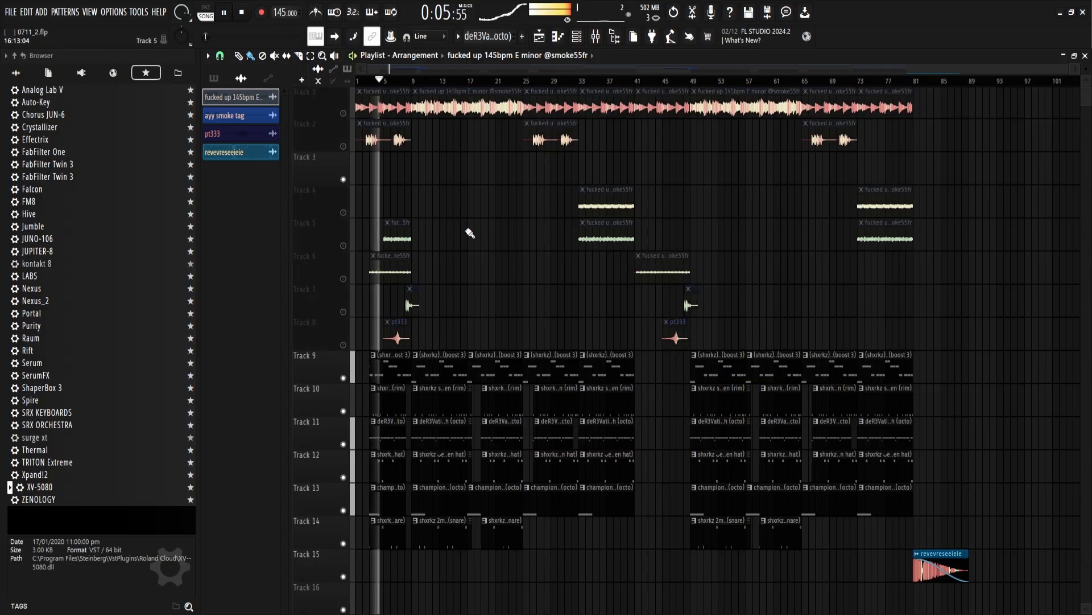
{"action": "key", "text": "space"}
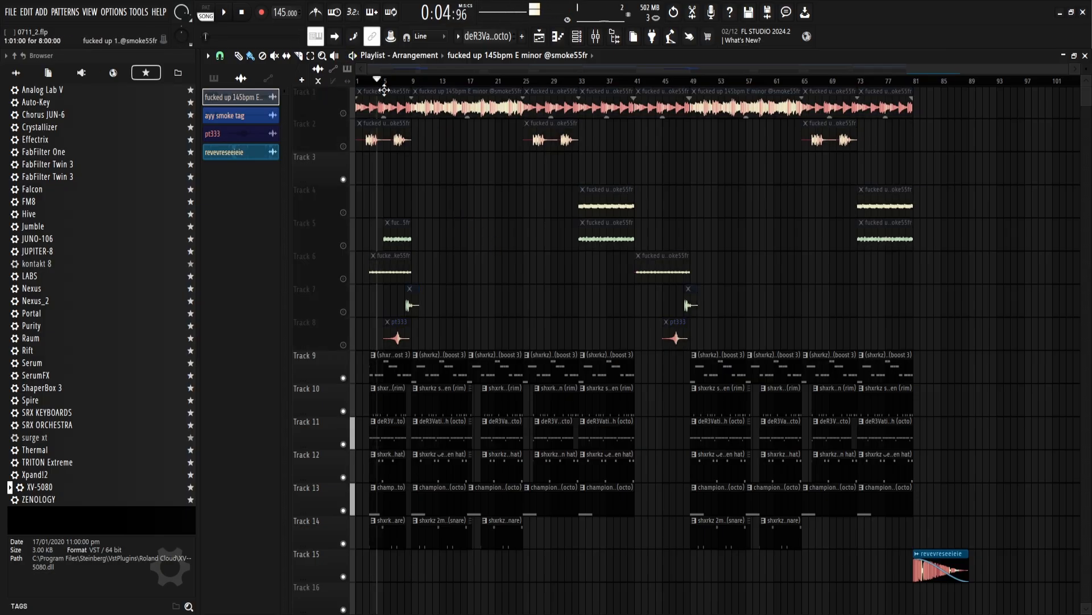
Step: Play the arrangement from bar 9 with the Track 9 "(boost 3)" pattern soloed, and clear the solo after listening
{"action": "key", "text": "space"}
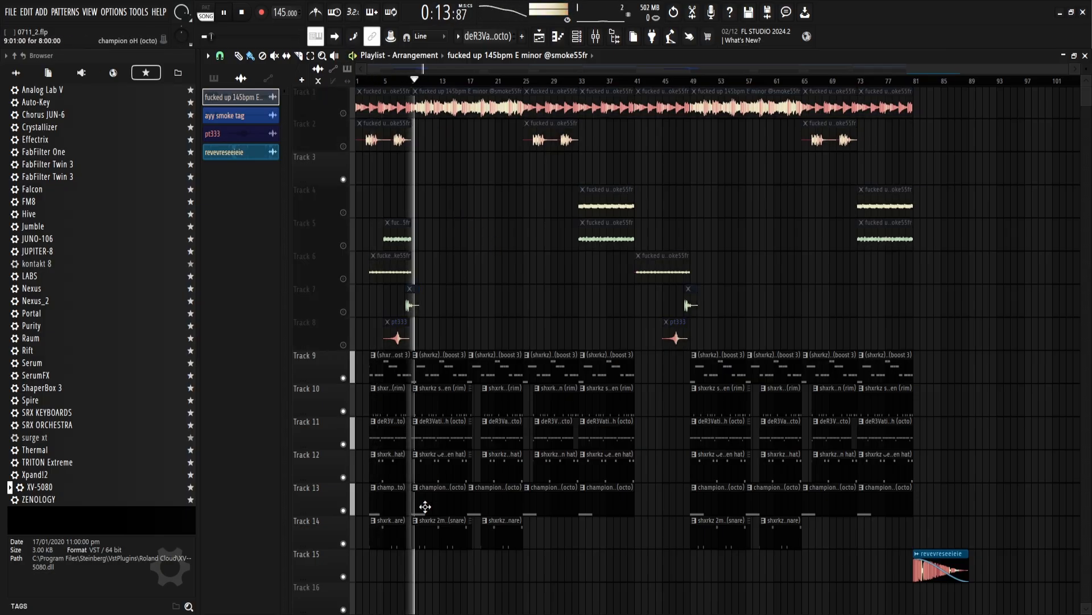
{"action": "right_click", "coordinate": [345, 379]}
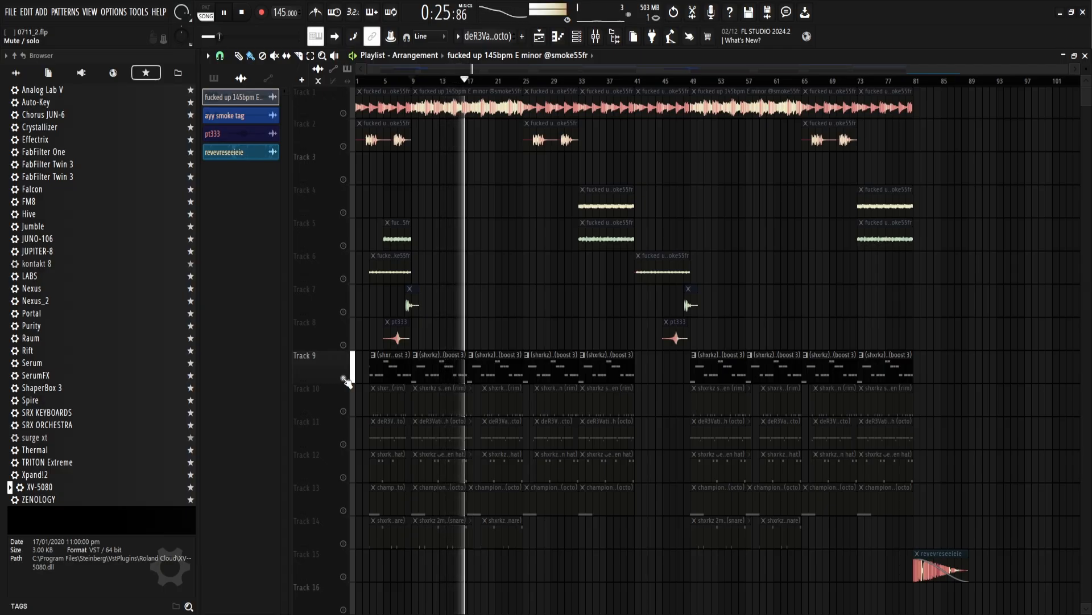
{"action": "key", "text": "space"}
{"action": "right_click", "coordinate": [345, 379]}
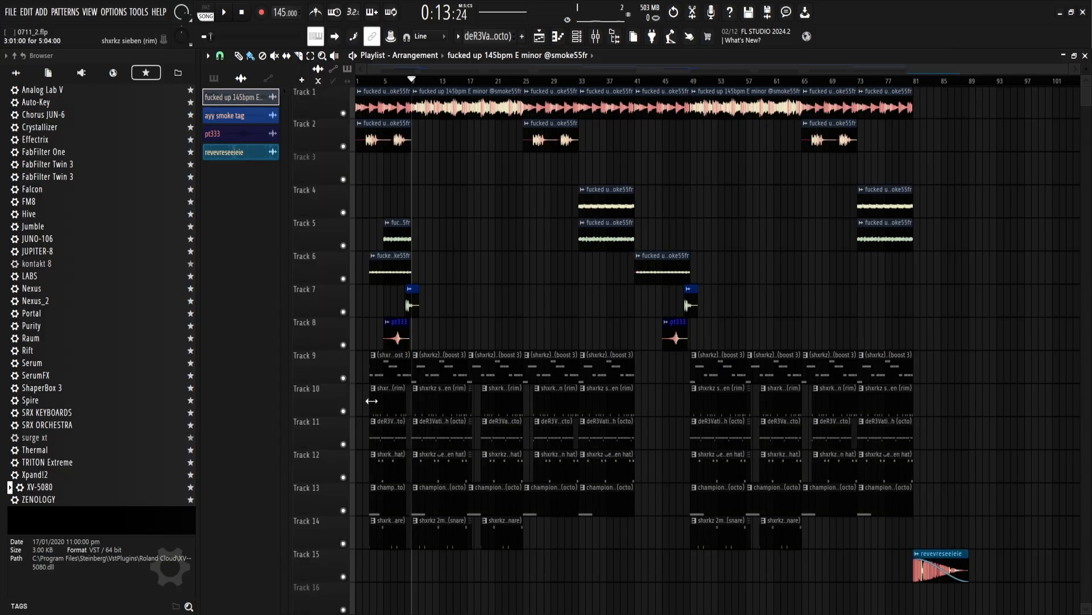
Step: Solo the rim pattern on Track 10, play it from bar 9, and clear the solo to hear it with all tracks
{"action": "right_click", "coordinate": [344, 411]}
{"action": "right_click", "coordinate": [344, 379]}
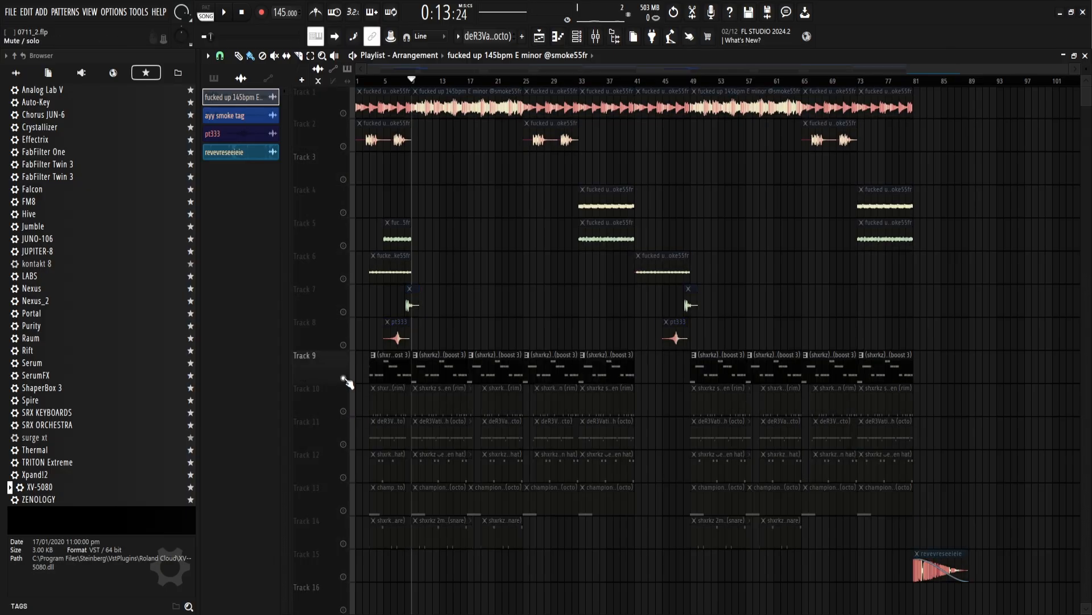
{"action": "right_click", "coordinate": [344, 410]}
{"action": "key", "text": "space"}
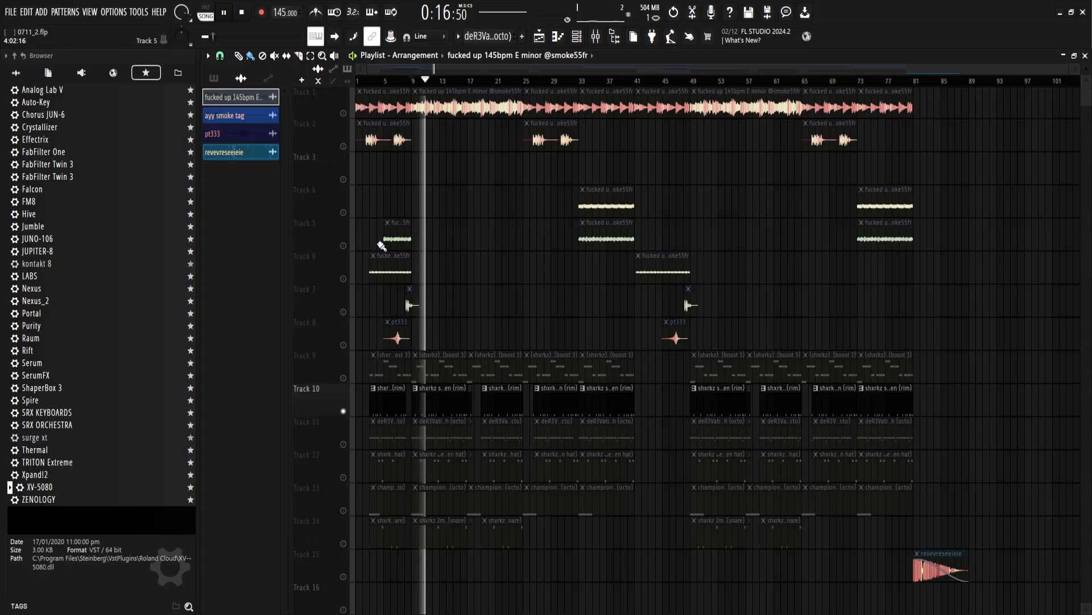
{"action": "right_click", "coordinate": [343, 411]}
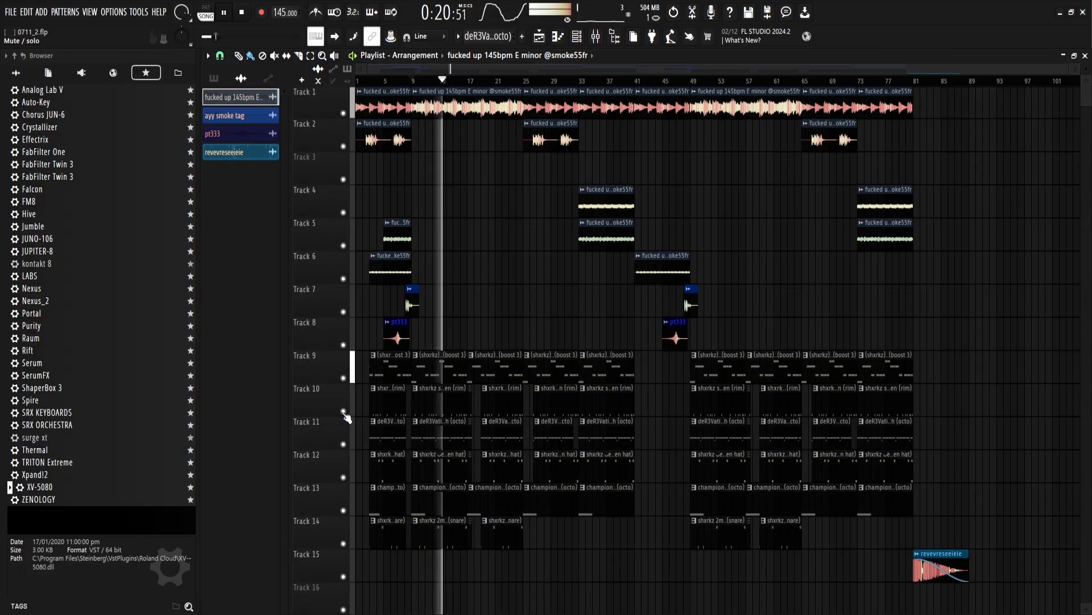
{"action": "key", "text": "space"}
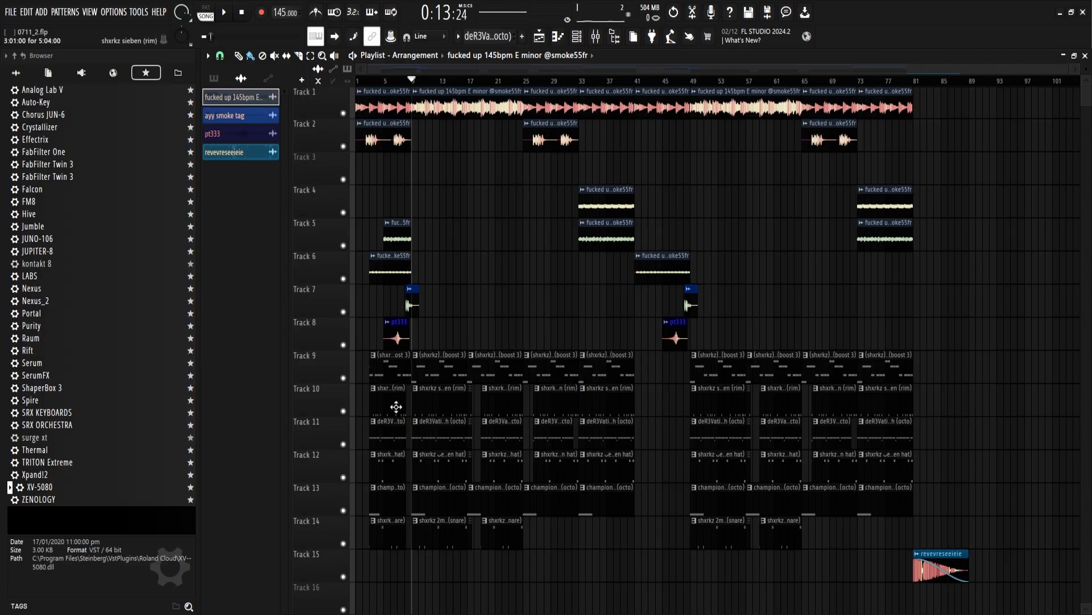
Step: Solo the hi-hat pattern on Track 11, play it from bar 9 and check the sampler settings of the deR3Vative hh (octo) channel
{"action": "right_click", "coordinate": [343, 444]}
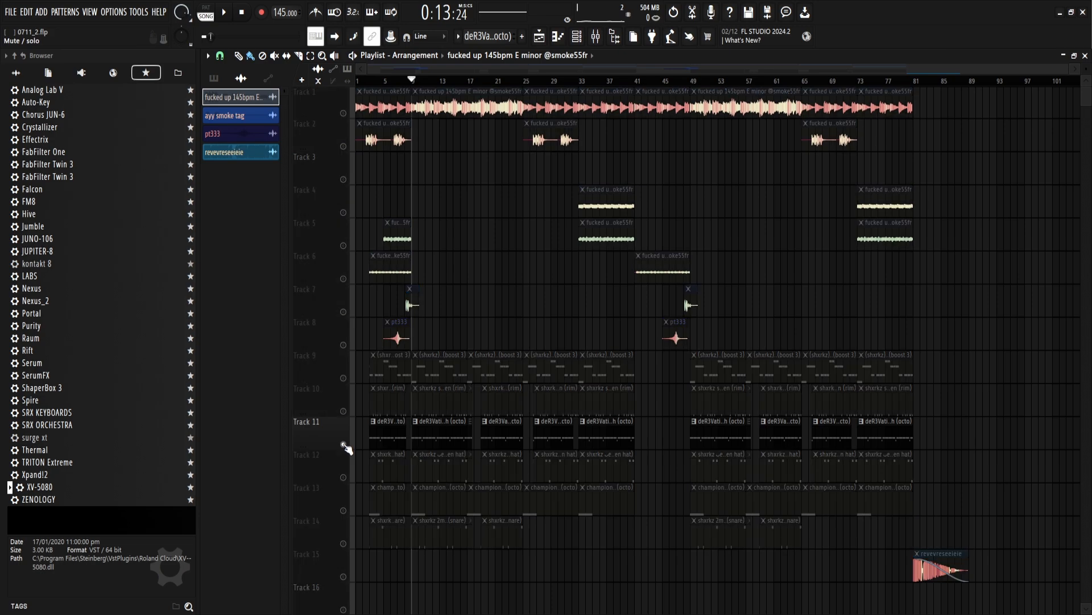
{"action": "key", "text": "space"}
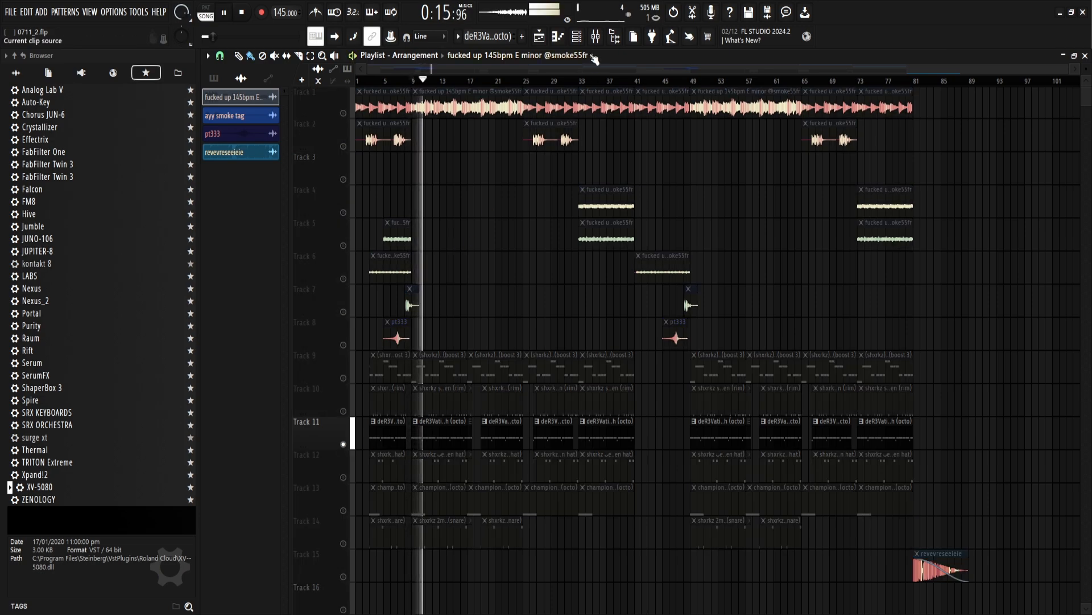
{"action": "key", "text": "F6"}
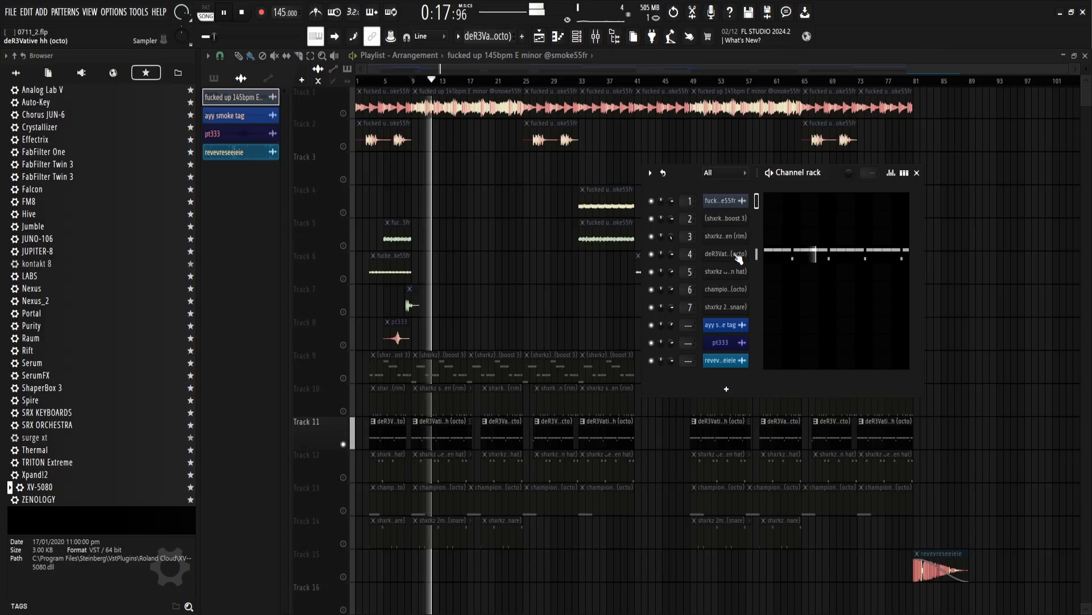
{"action": "left_click", "coordinate": [738, 256]}
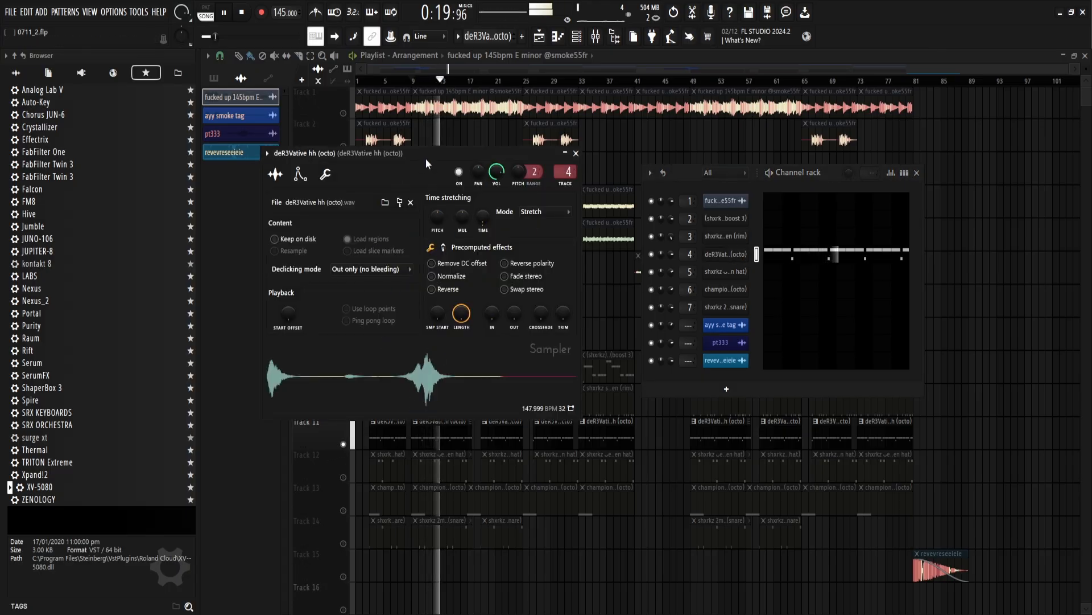
{"action": "left_click_drag", "start_coordinate": [425, 156], "coordinate": [635, 142]}
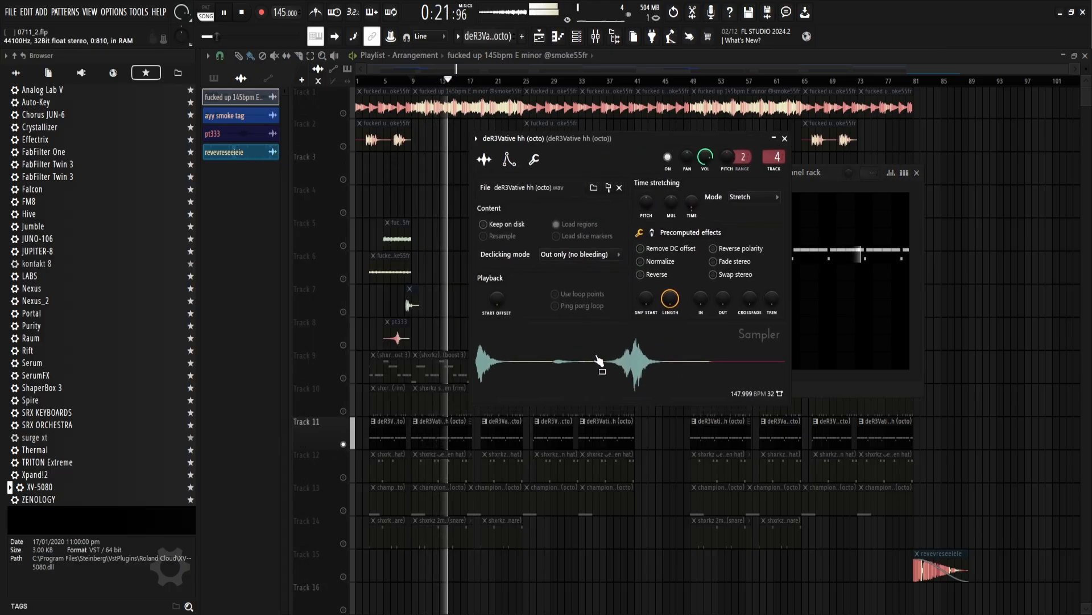
{"action": "left_click", "coordinate": [785, 139]}
Step: Look over the deR3Vative hh (octo) notes in the piano roll, return to the playlist and stop playback
{"action": "double_click", "coordinate": [440, 441]}
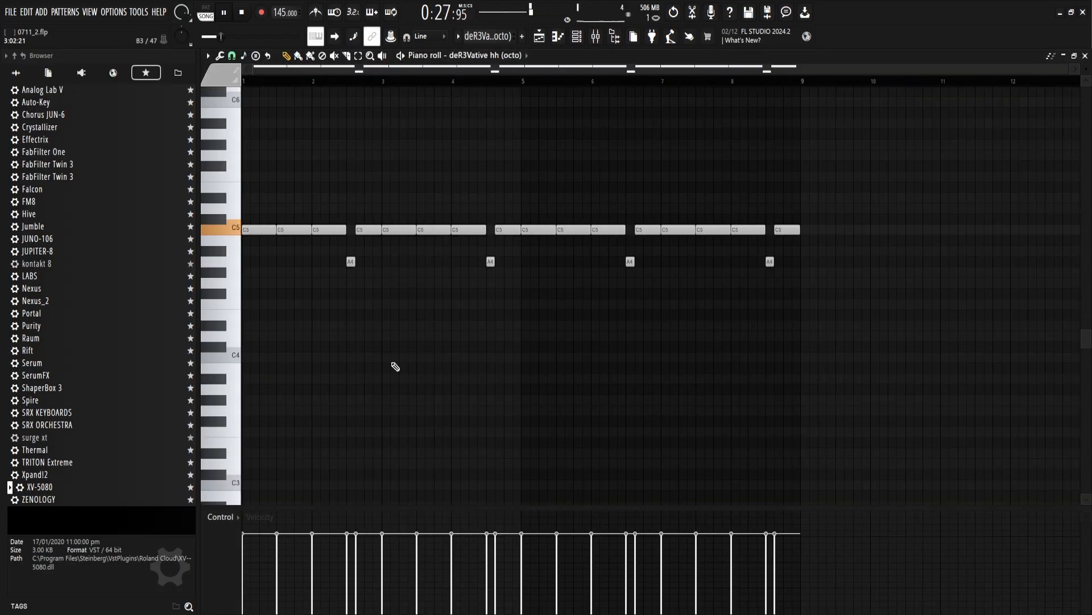
{"action": "left_click", "coordinate": [1086, 55]}
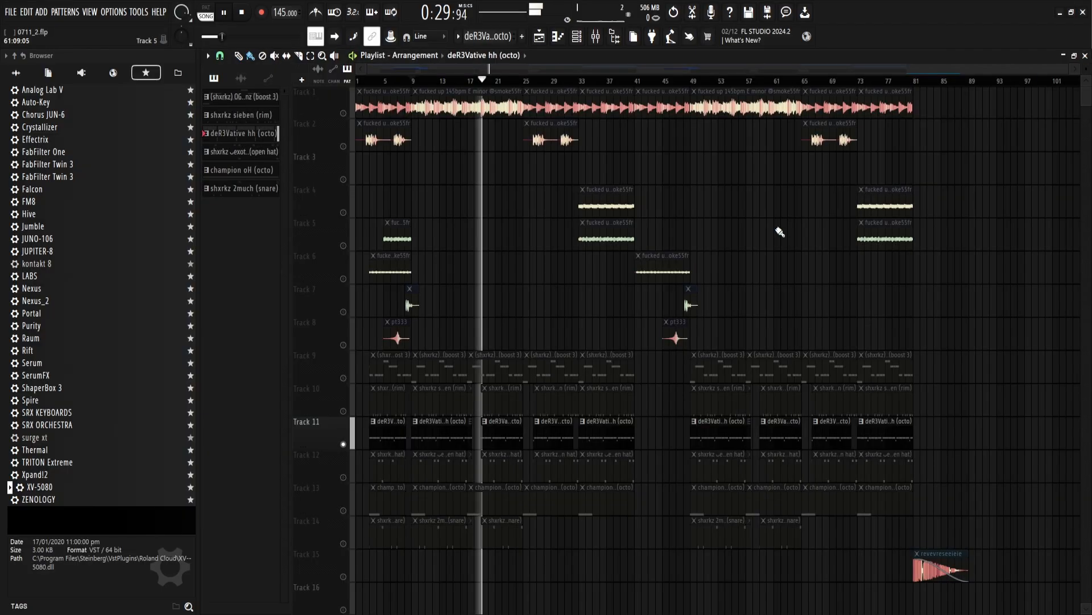
{"action": "key", "text": "space"}
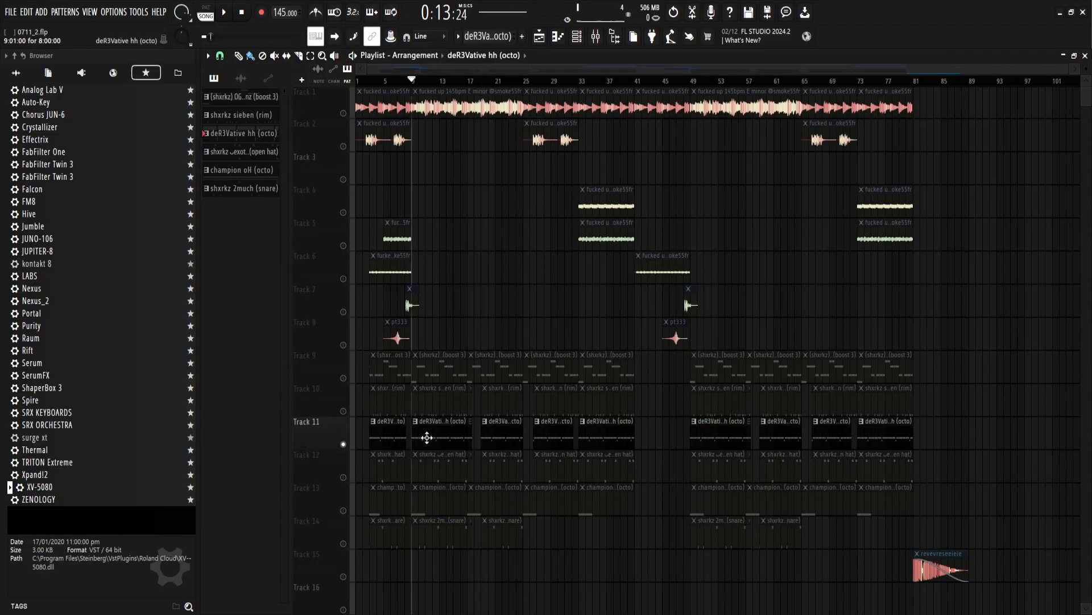
Step: Solo the open hat pattern on Track 12, play it from bar 9, and clear the solo
{"action": "left_click", "coordinate": [344, 477]}
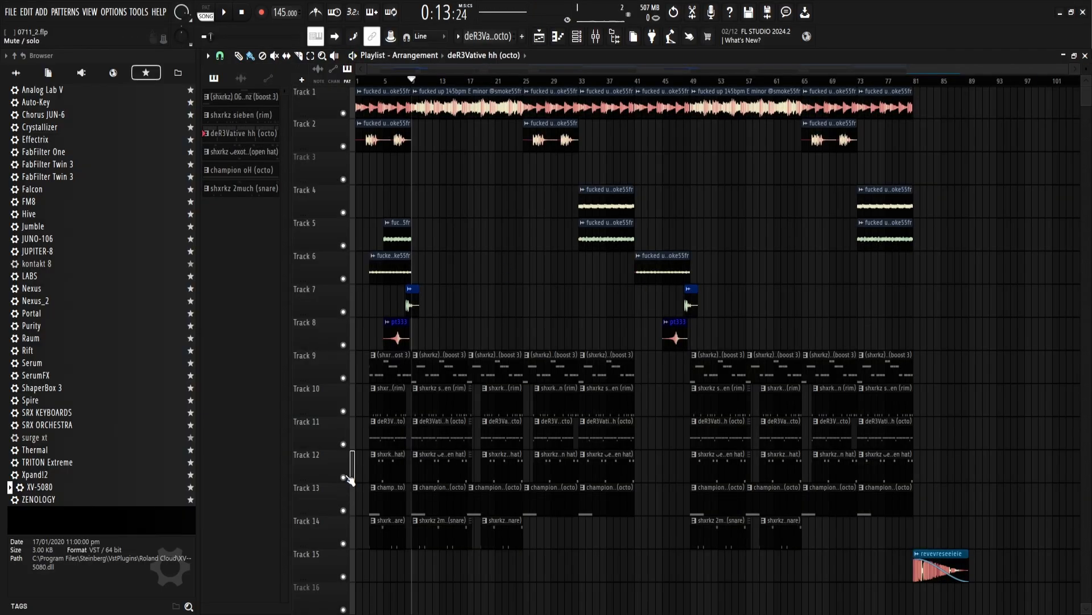
{"action": "right_click", "coordinate": [343, 477]}
{"action": "key", "text": "space"}
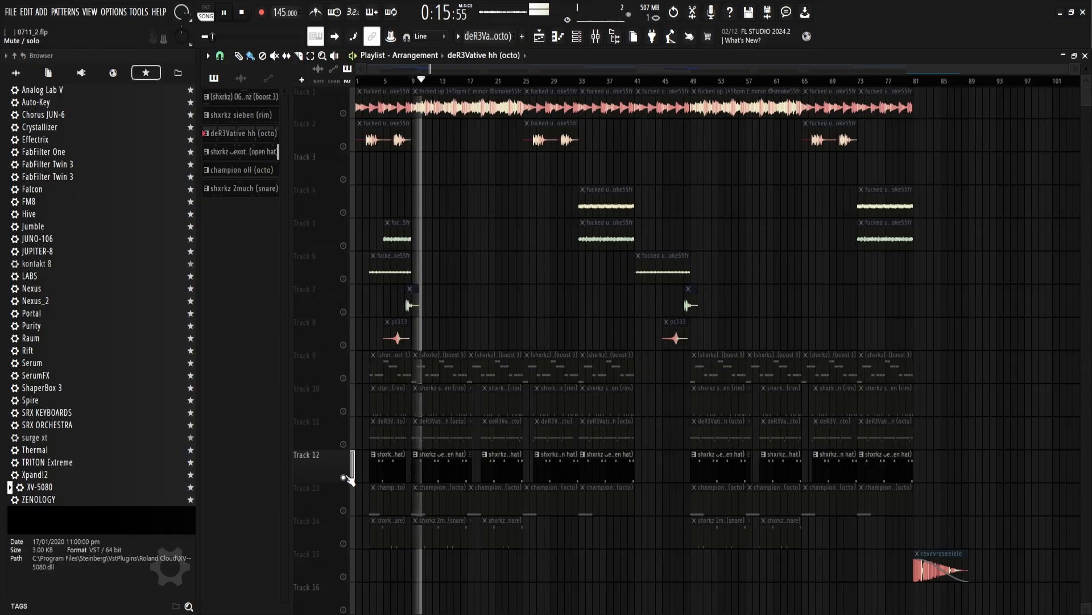
{"action": "key", "text": "space"}
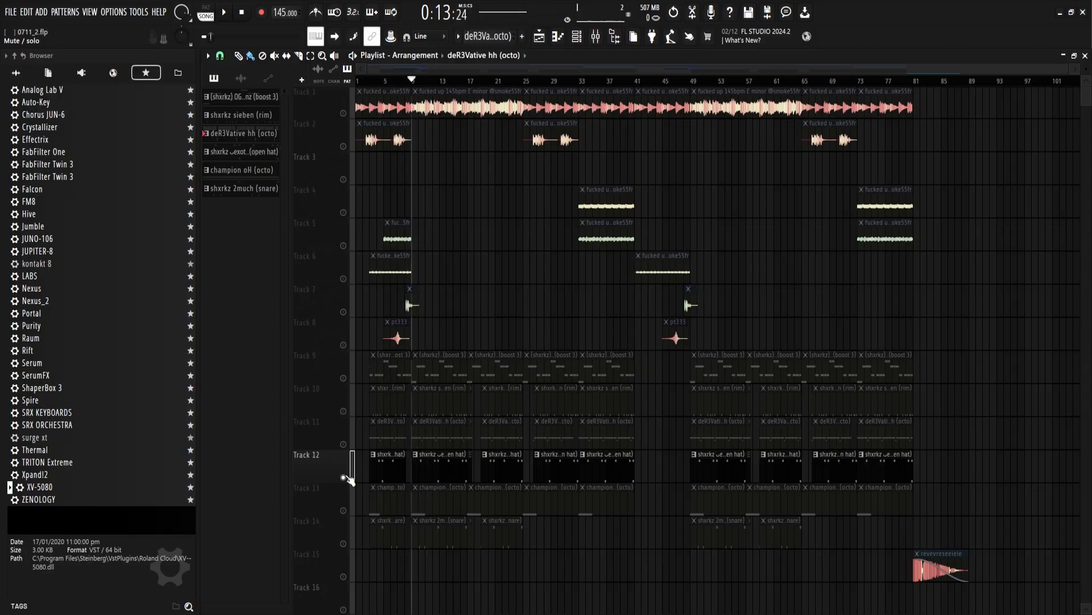
{"action": "right_click", "coordinate": [344, 478]}
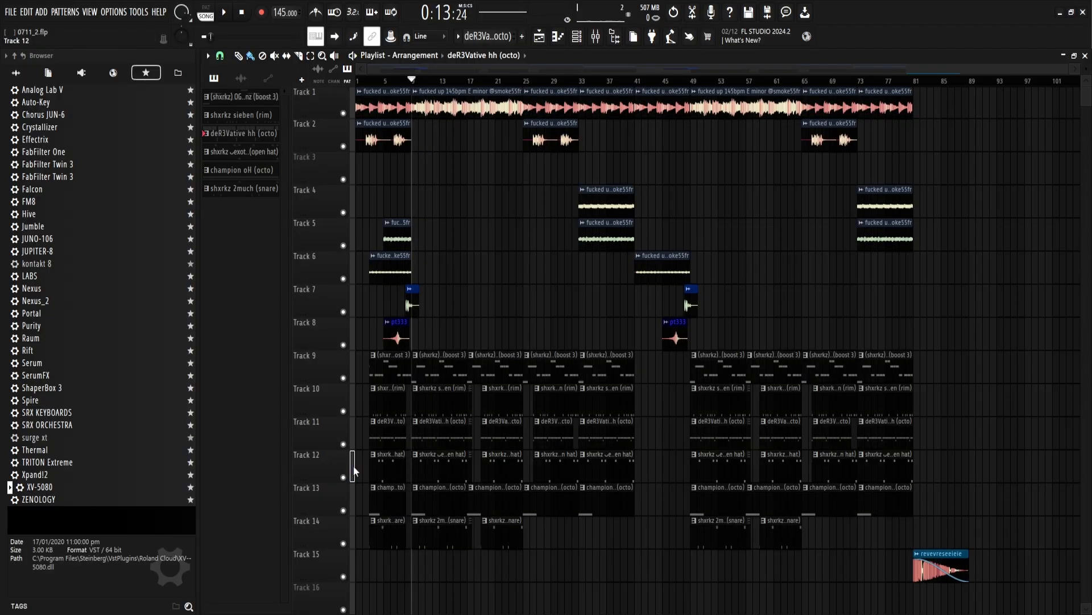
Step: Mute Tracks 1, 2, 5 to 8, 13 and 14, and play the remaining drum patterns from bar 9
{"action": "left_click", "coordinate": [344, 510]}
{"action": "left_click", "coordinate": [344, 544]}
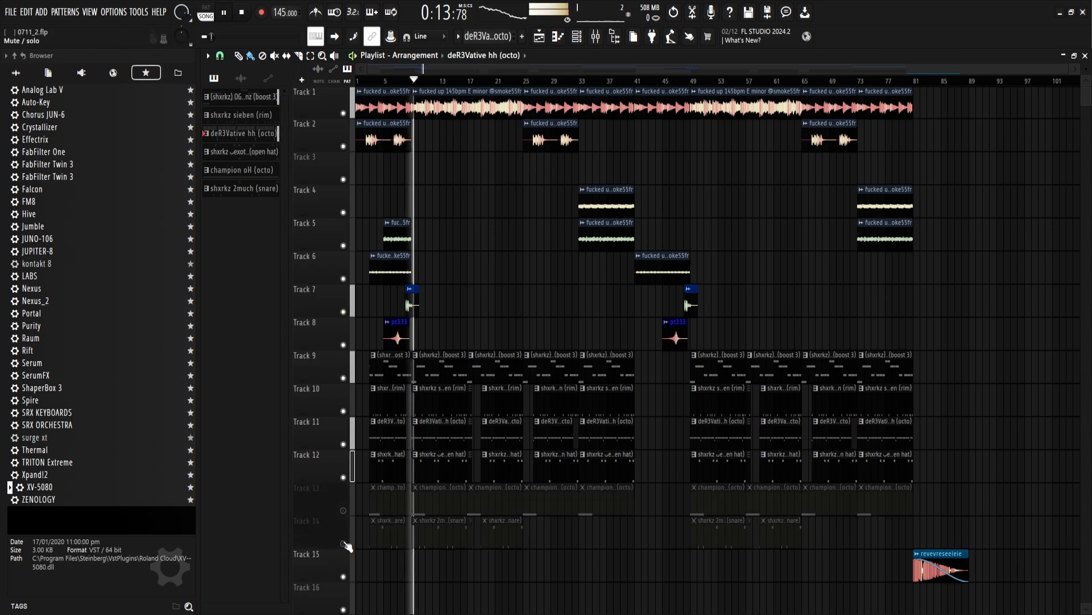
{"action": "left_click", "coordinate": [343, 113]}
{"action": "left_click", "coordinate": [343, 146]}
{"action": "left_click_drag", "start_coordinate": [344, 245], "coordinate": [345, 345]}
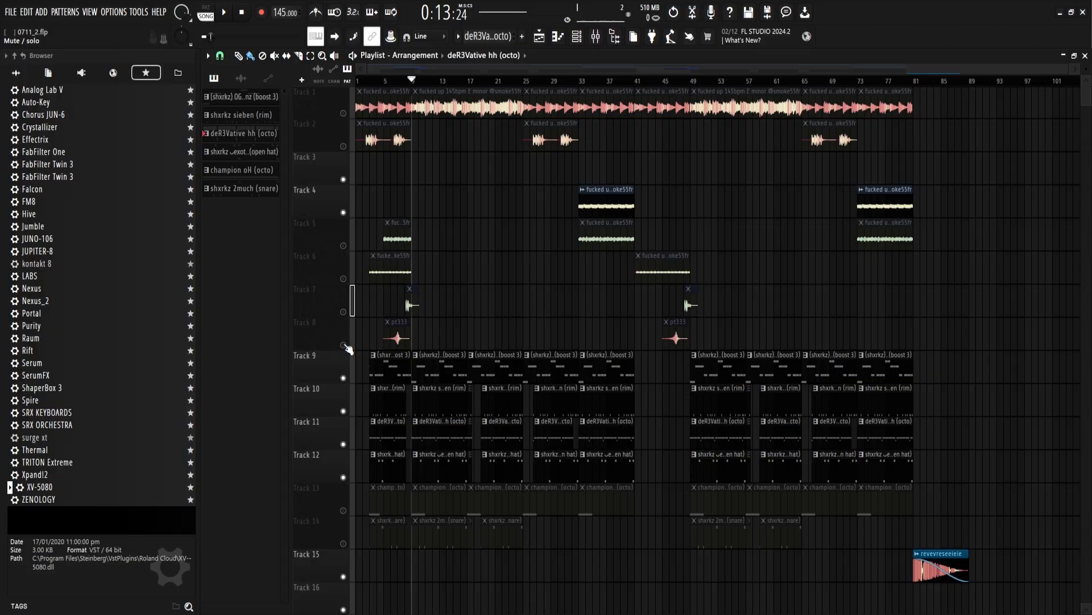
{"action": "key", "text": "space"}
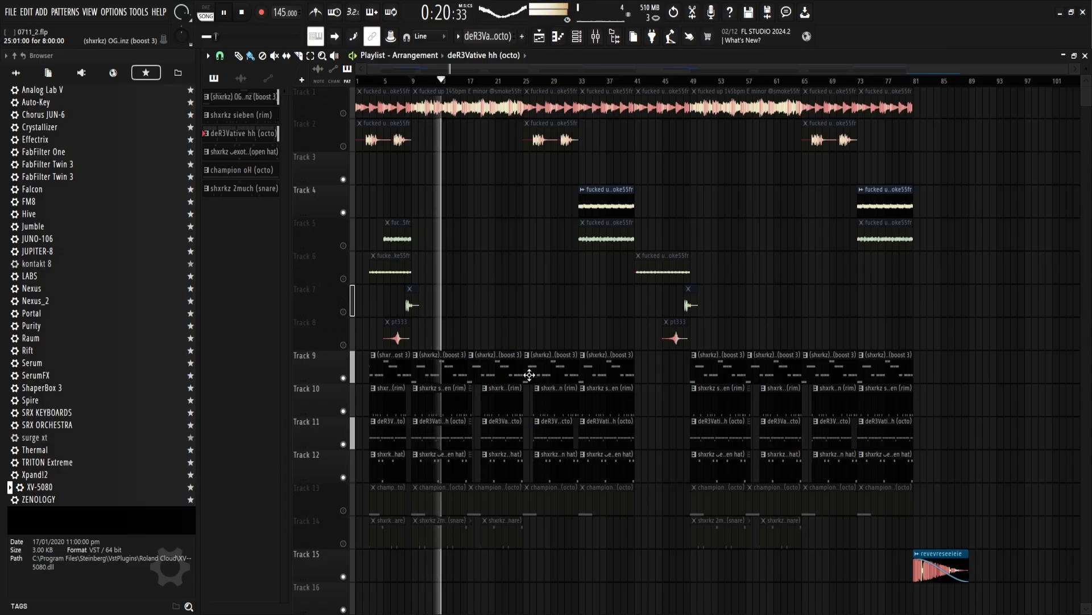
Step: Unmute the champion oH pattern on Track 13 during playback and the snare on Track 14 after stopping, and play again from bar 9
{"action": "left_click", "coordinate": [343, 510]}
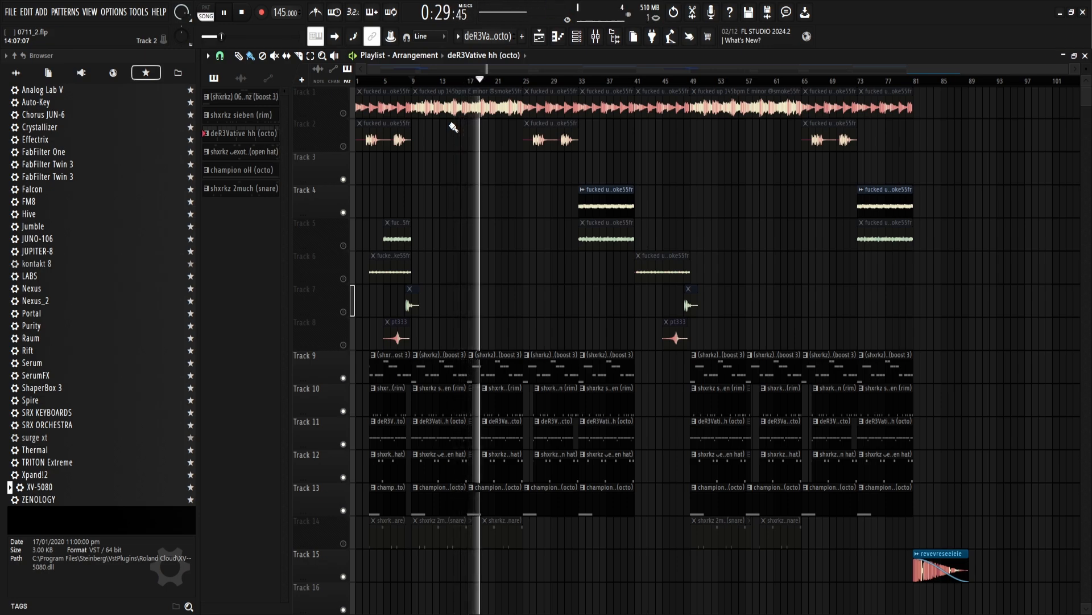
{"action": "key", "text": "space"}
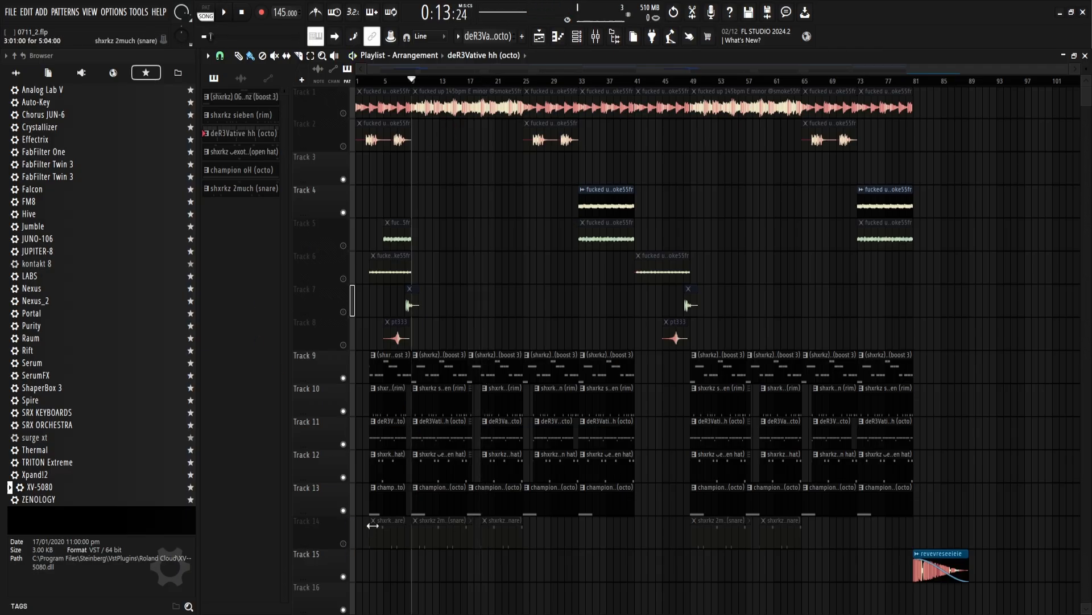
{"action": "left_click", "coordinate": [343, 544]}
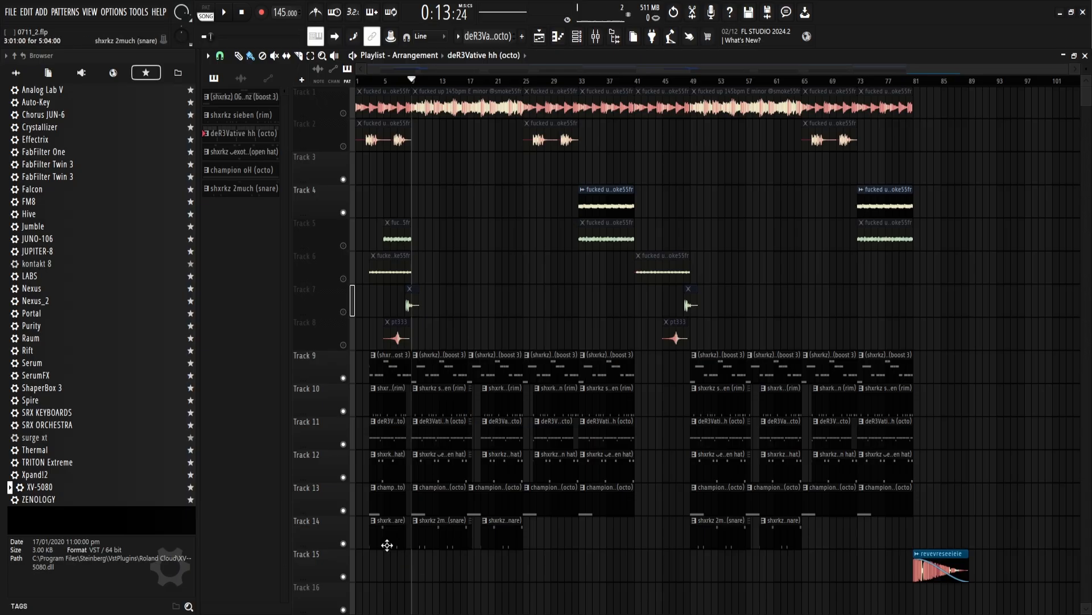
{"action": "key", "text": "space"}
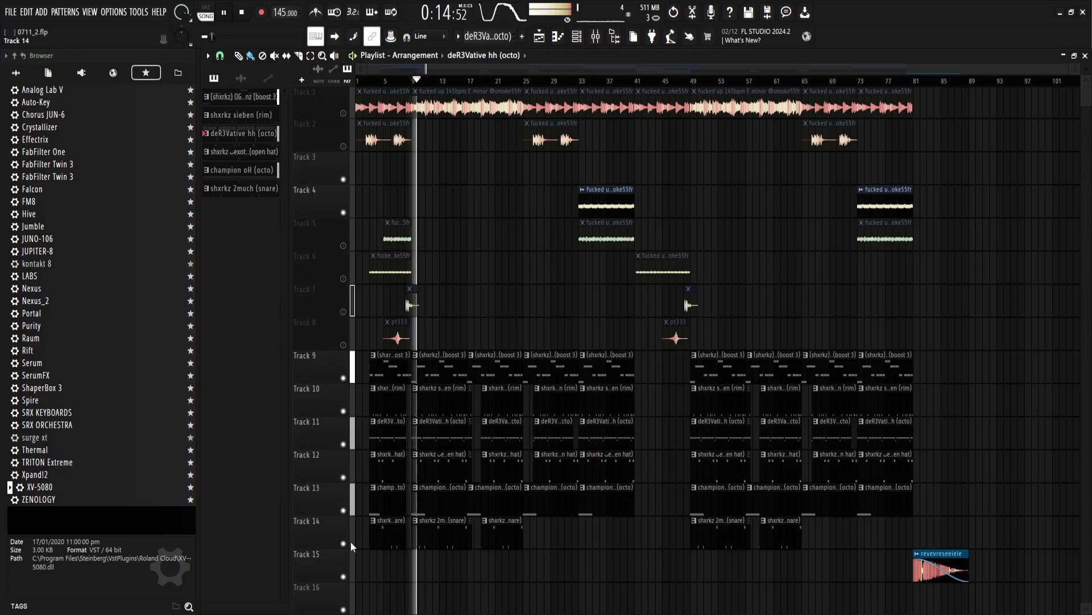
Step: Bring the muted melody and effect tracks back in and play the full arrangement, moving the playhead ahead to bar 40
{"action": "right_click", "coordinate": [349, 544]}
{"action": "right_click", "coordinate": [344, 544]}
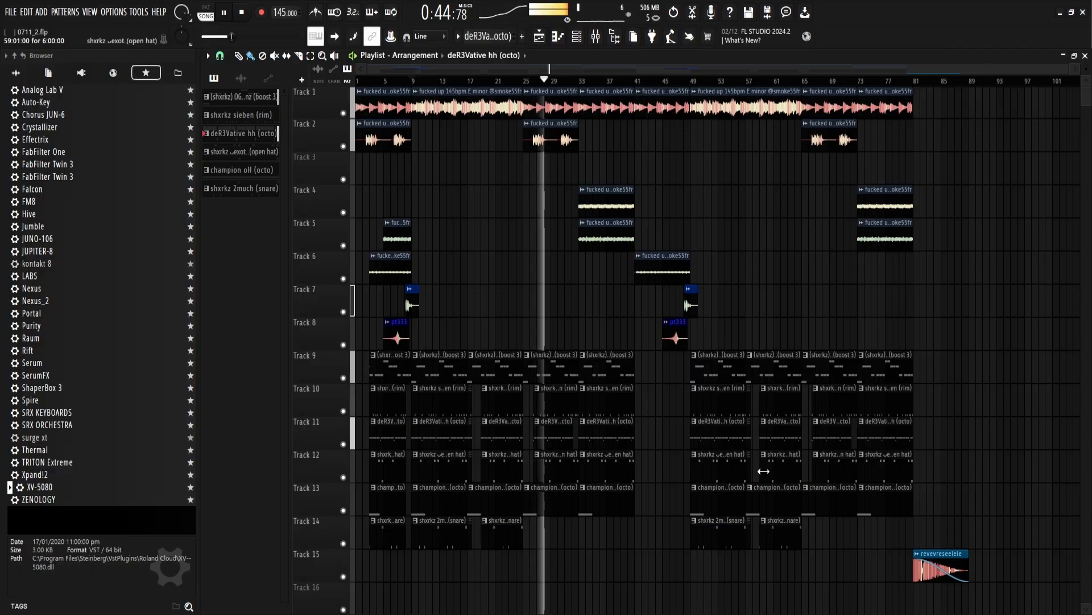
{"action": "left_click", "coordinate": [605, 80]}
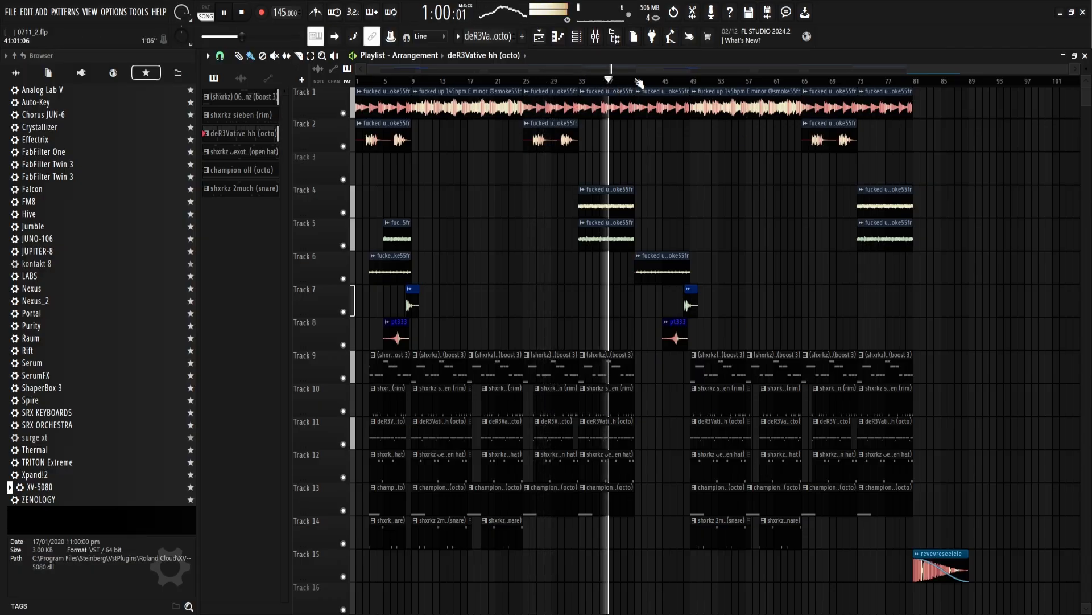
{"action": "left_click", "coordinate": [636, 82]}
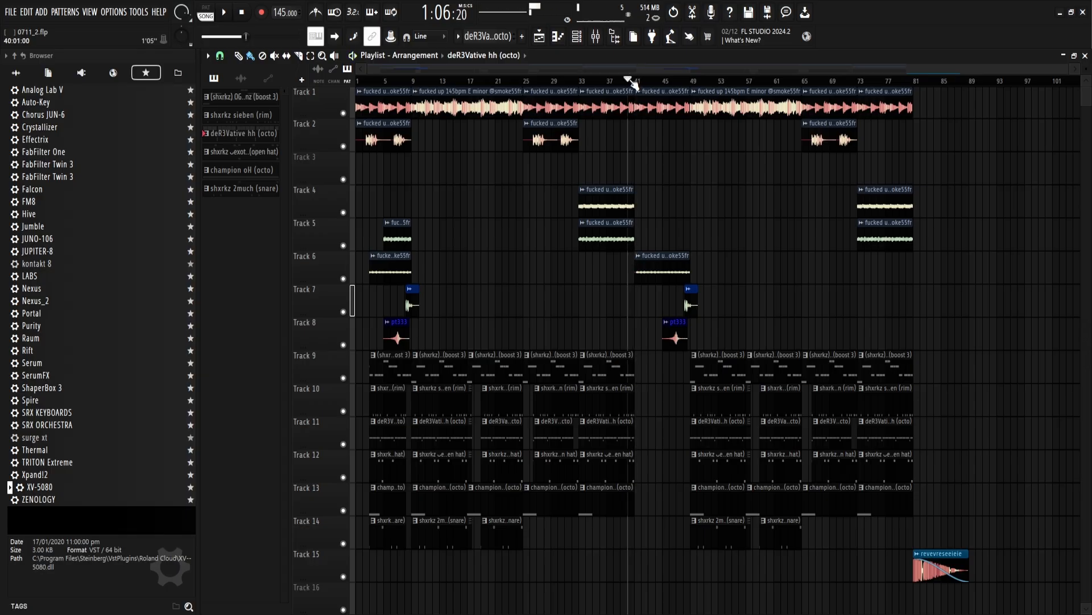
{"action": "key", "text": "space"}
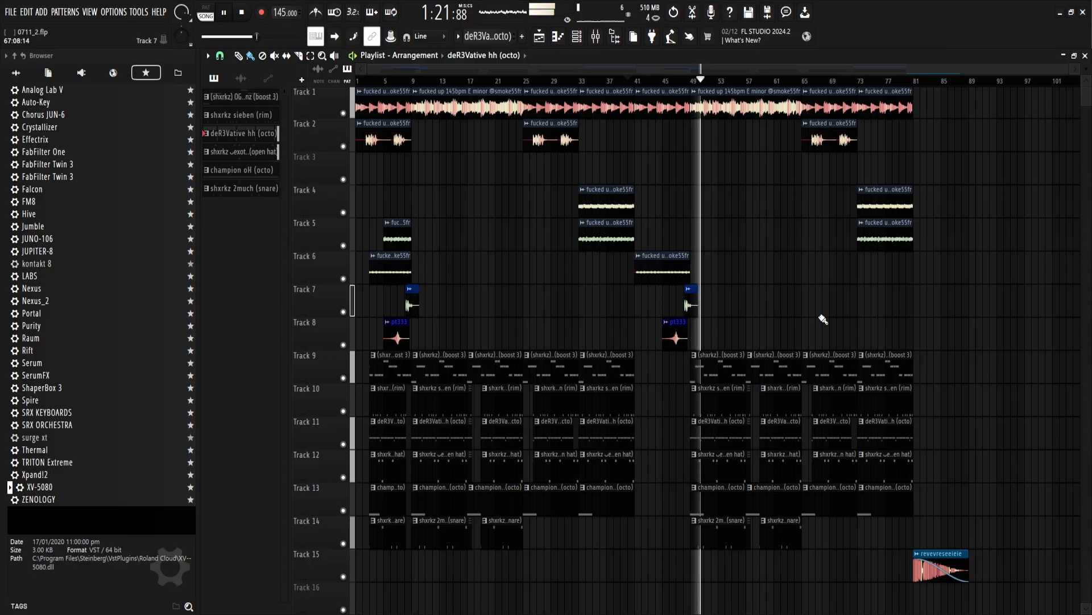
{"action": "key", "text": "space"}
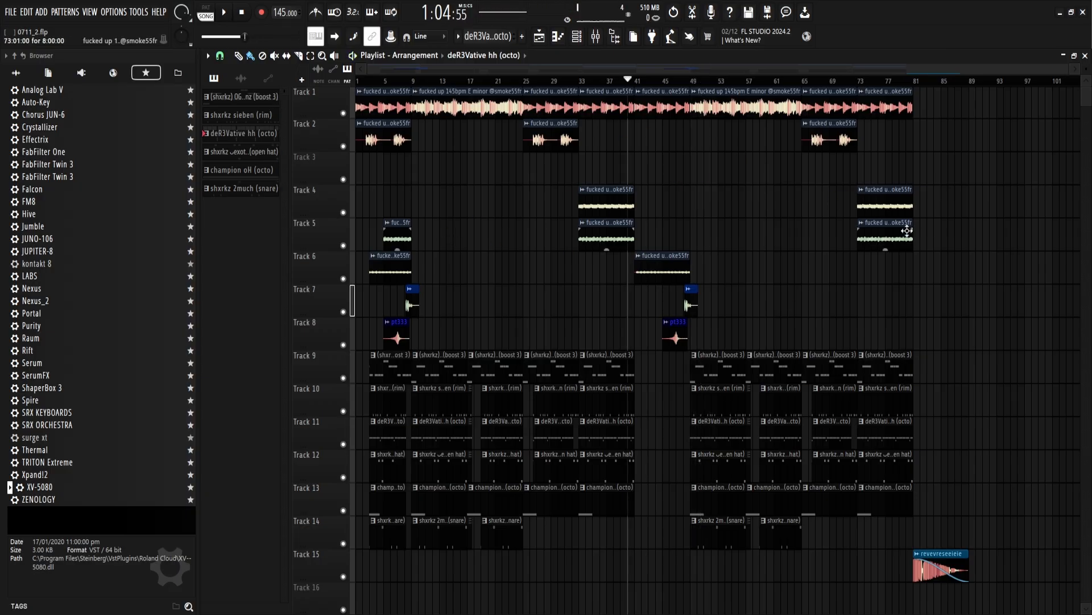
Step: Play the arrangement's ending from bar 80 to hear the reversed effect clip on Track 15
{"action": "left_click", "coordinate": [909, 84]}
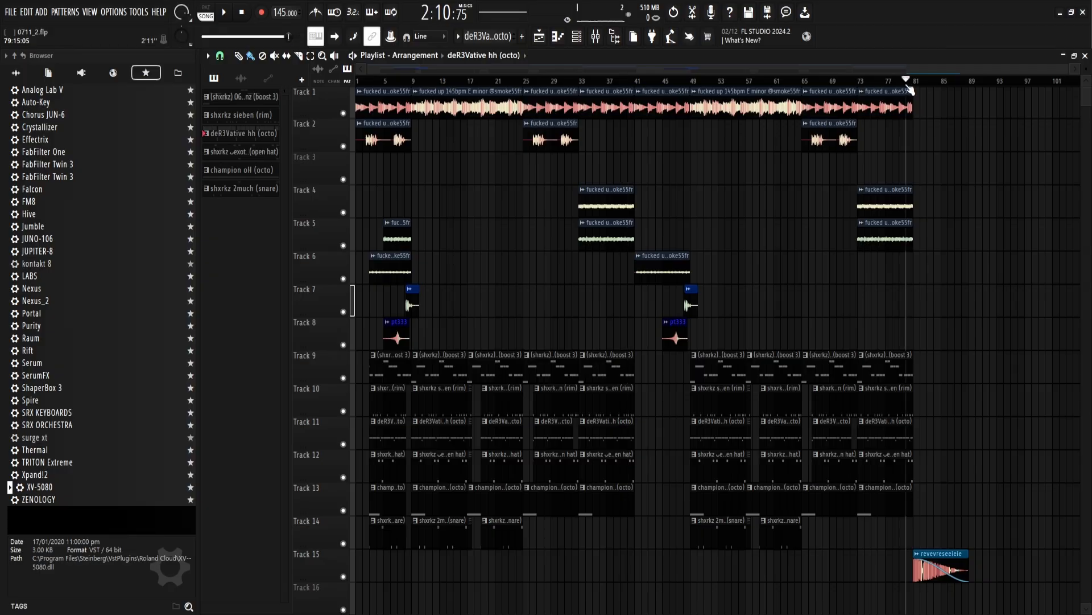
{"action": "key", "text": "space"}
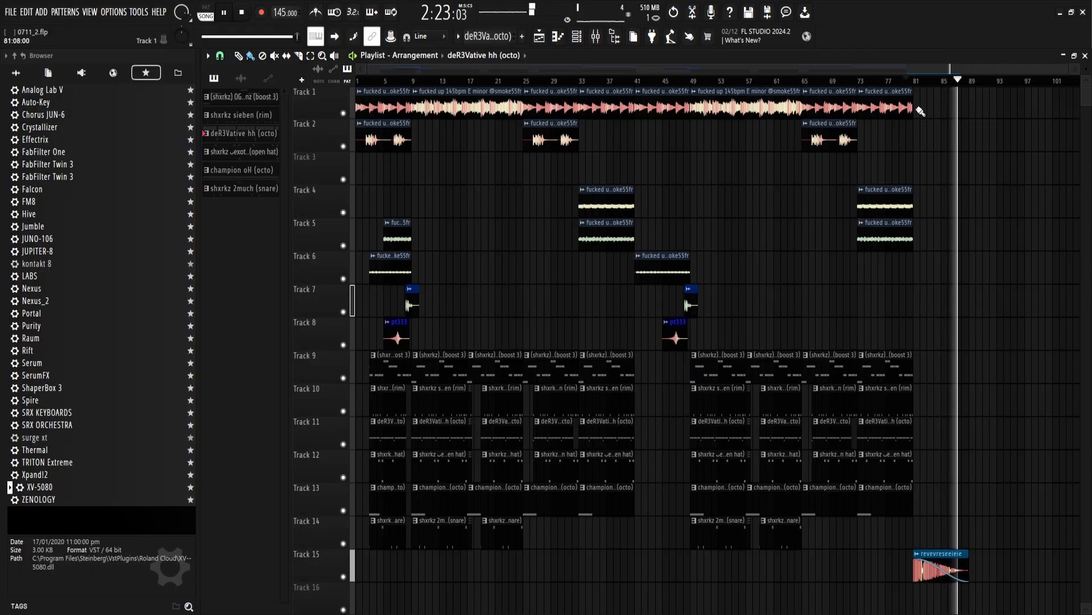
{"action": "key", "text": "space"}
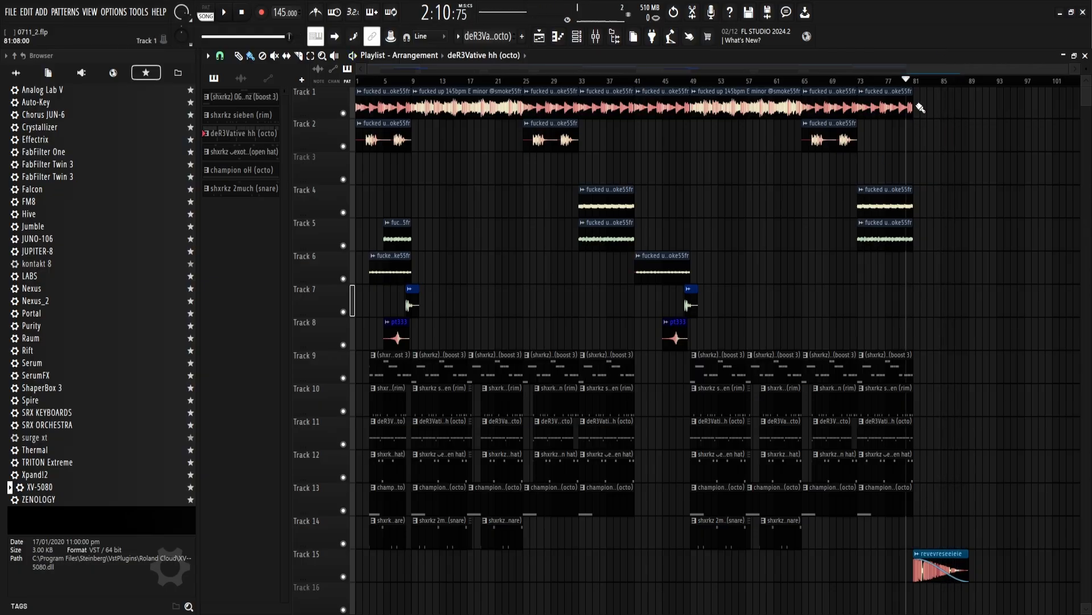